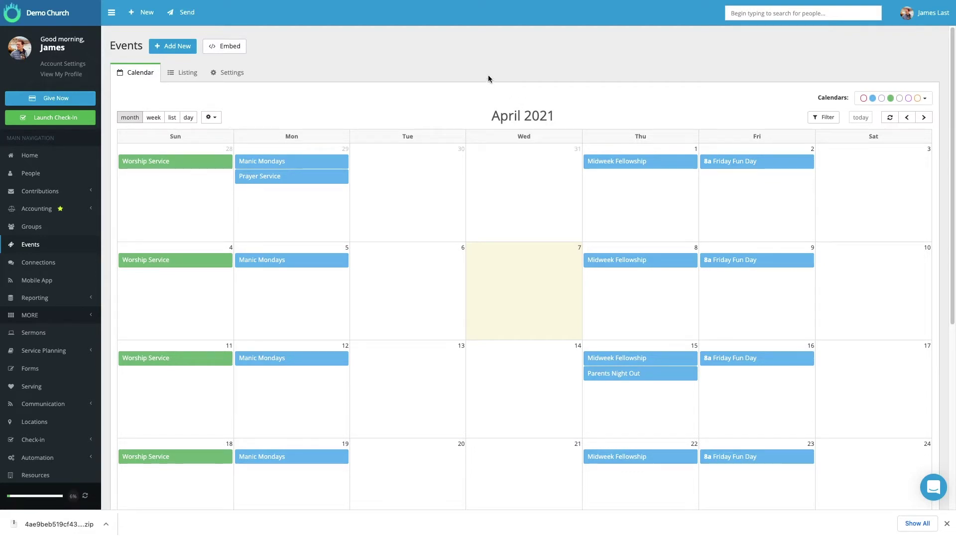
Start a new event named "New Event" with the description "Event description goes here. Other information."
{"action": "left_click", "coordinate": [170, 53]}
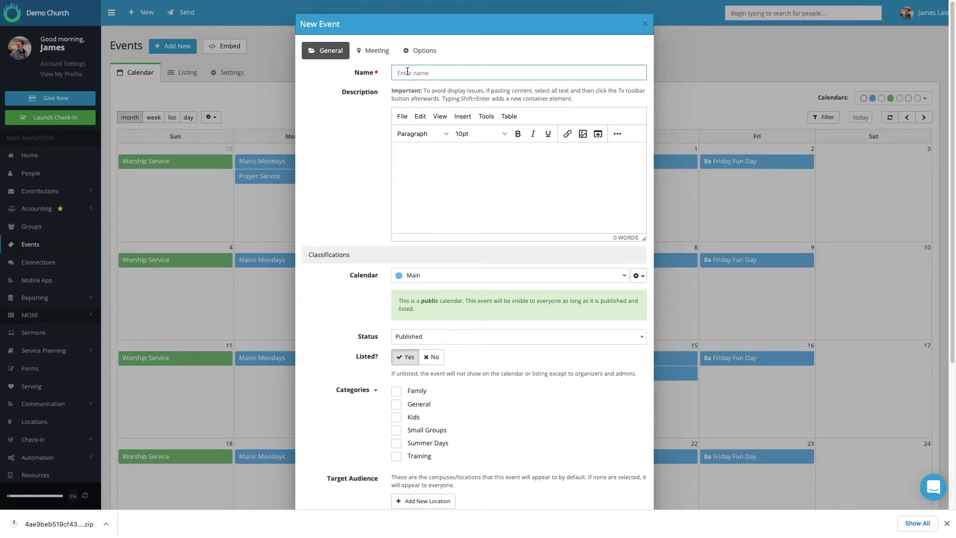
{"action": "type", "text": "New Event"}
{"action": "left_click", "coordinate": [421, 152]}
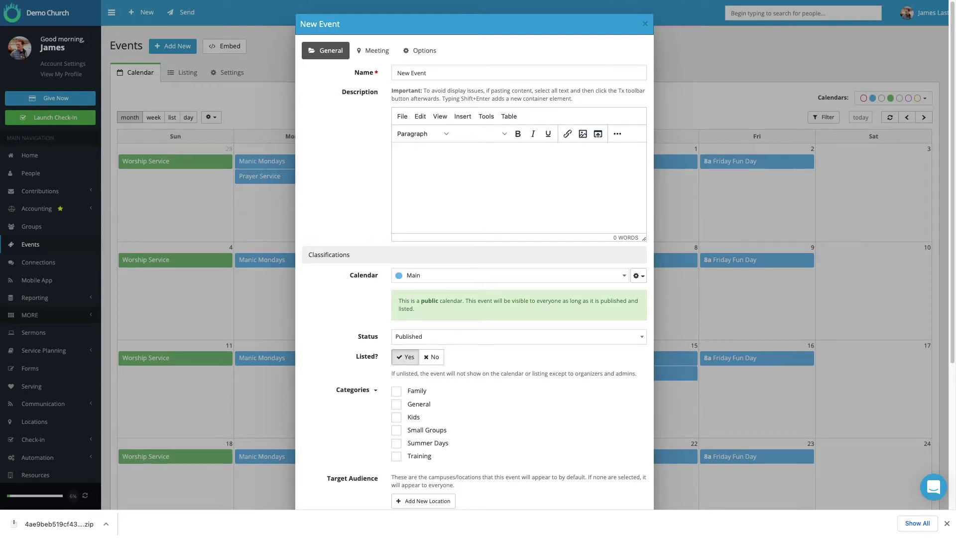
{"action": "type", "text": "Event description goes here.  Other information."}
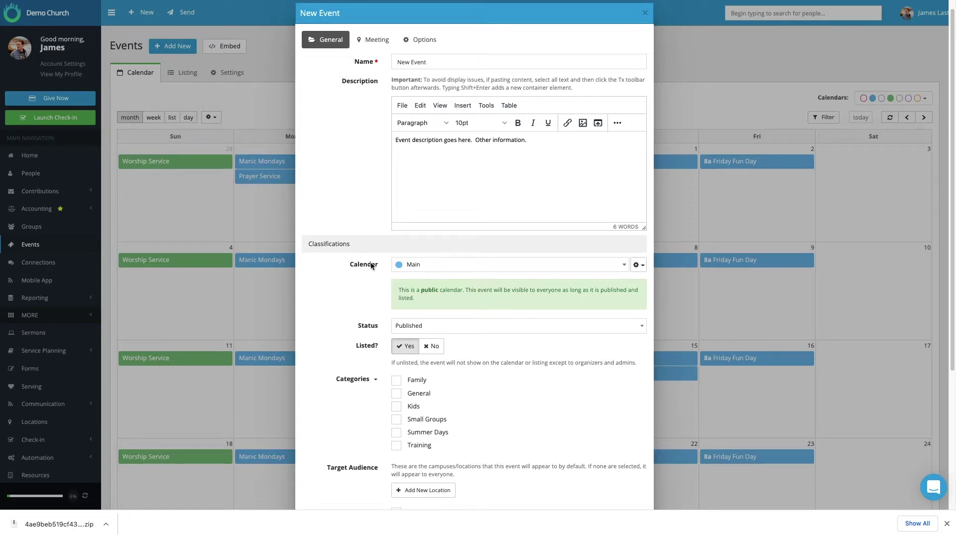
Review the new event's calendar and status choices, along with its categories, target audience and custom fields
{"action": "left_click", "coordinate": [426, 268]}
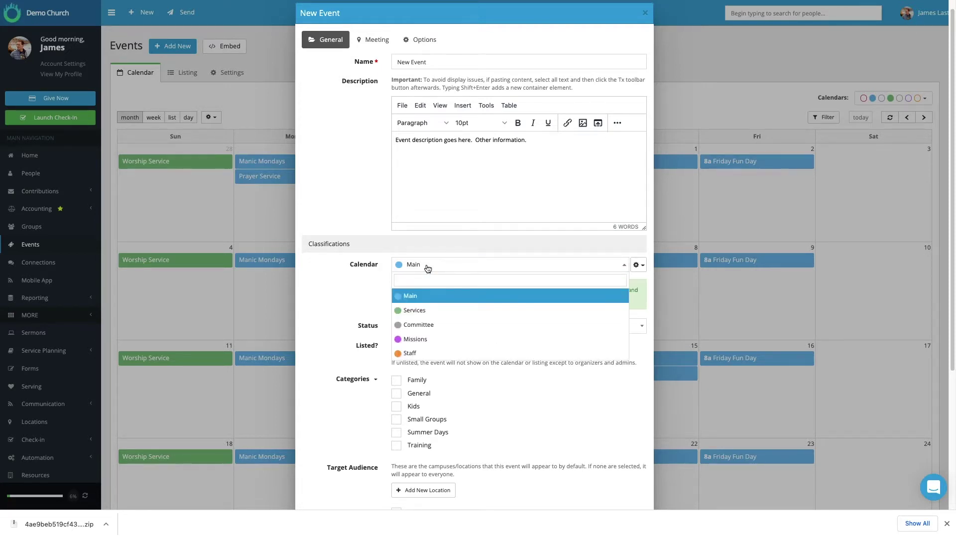
{"action": "left_click", "coordinate": [435, 253]}
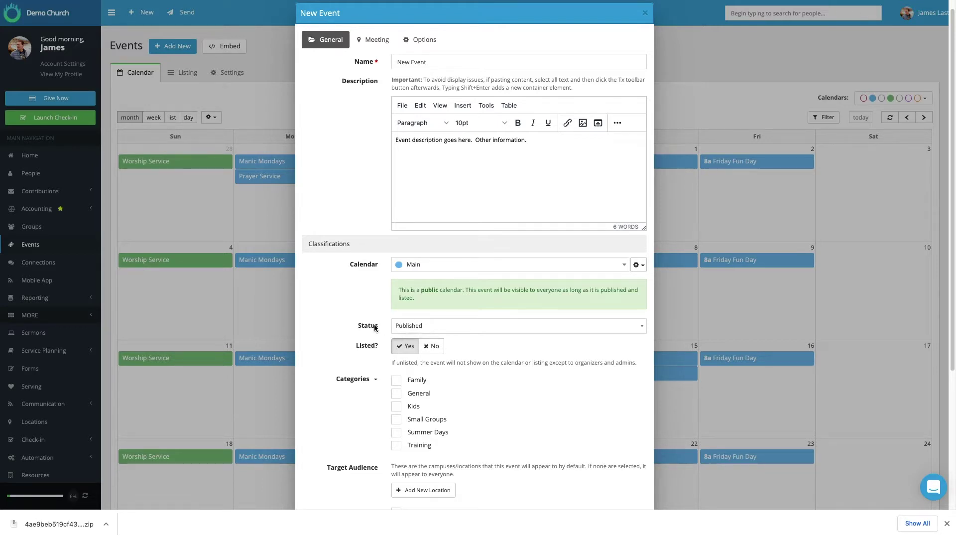
{"action": "left_click", "coordinate": [425, 327]}
{"action": "scroll", "coordinate": [368, 325], "scroll_direction": "down", "scroll_amount": 4}
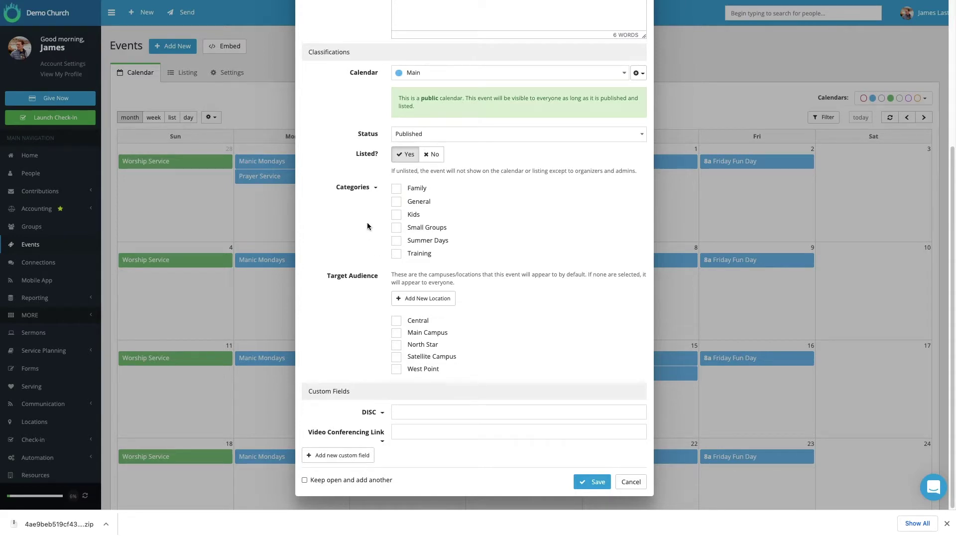
{"action": "scroll", "coordinate": [364, 232], "scroll_direction": "up", "scroll_amount": 1}
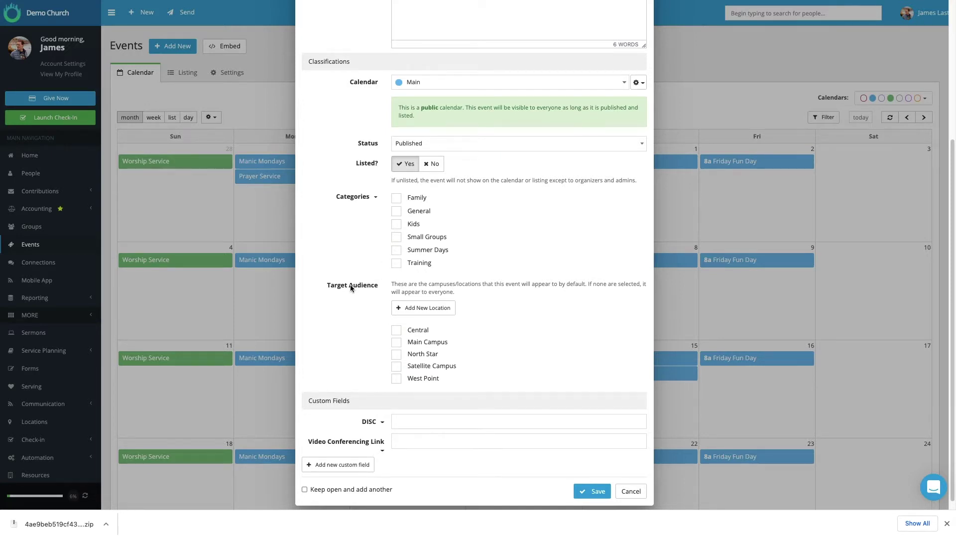
{"action": "scroll", "coordinate": [352, 289], "scroll_direction": "down", "scroll_amount": 1}
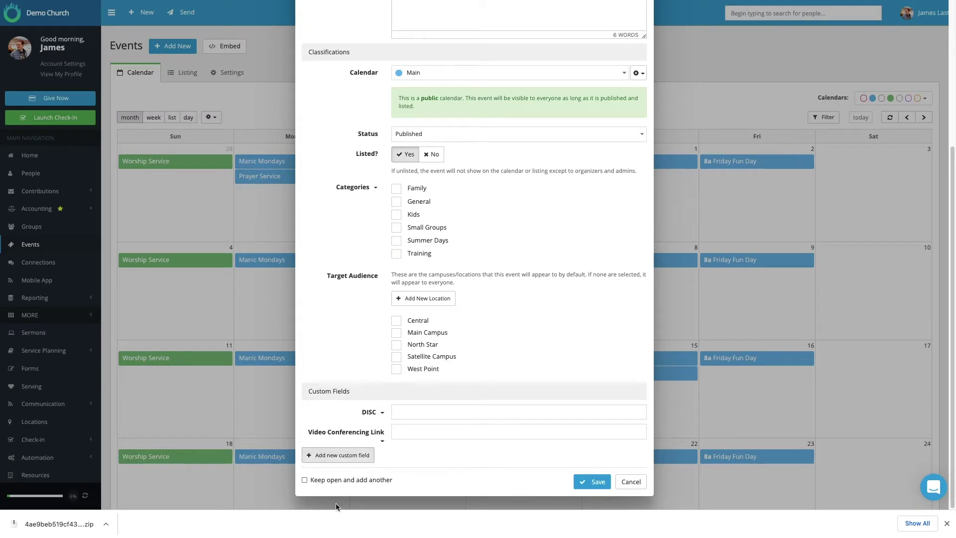
Examine the types available for a new custom field without adding one
{"action": "left_click", "coordinate": [335, 456]}
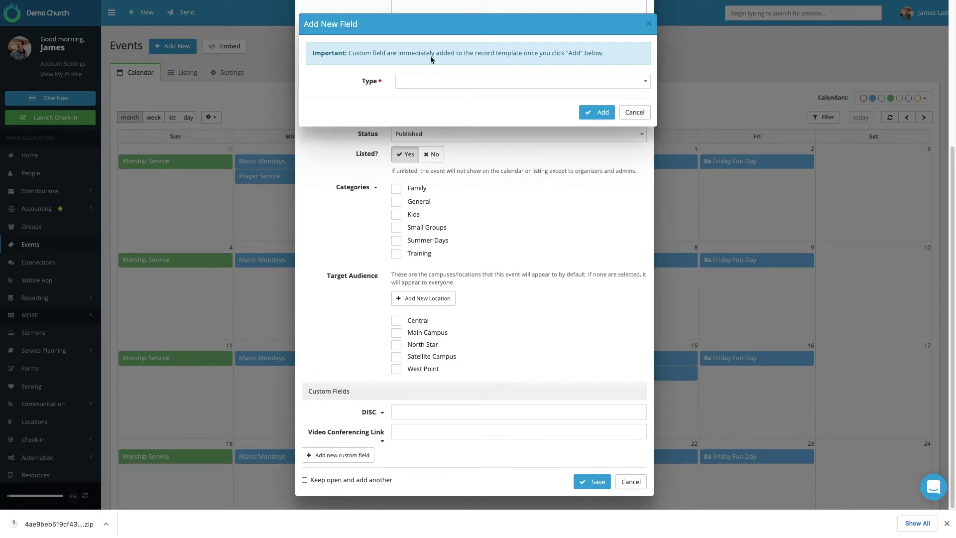
{"action": "left_click", "coordinate": [648, 84]}
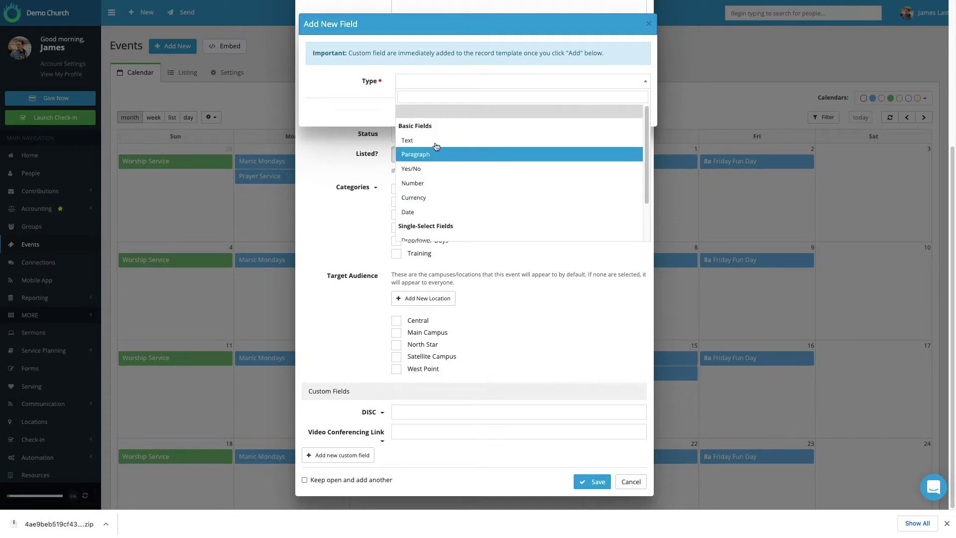
{"action": "left_click", "coordinate": [365, 94]}
{"action": "left_click", "coordinate": [640, 112]}
{"action": "scroll", "coordinate": [502, 297], "scroll_direction": "up", "scroll_amount": 5}
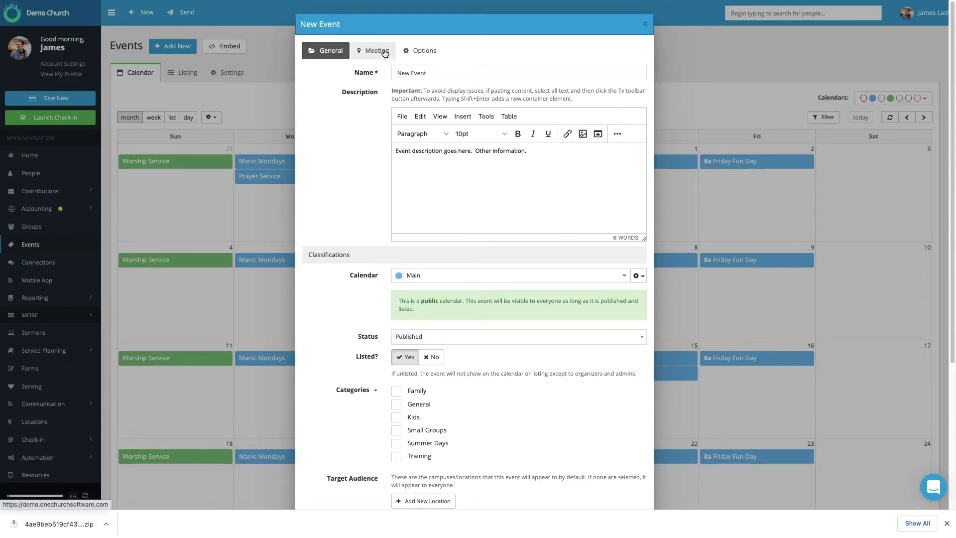
Fill in the event's meeting location with the saved address of the Central campus
{"action": "left_click", "coordinate": [378, 54]}
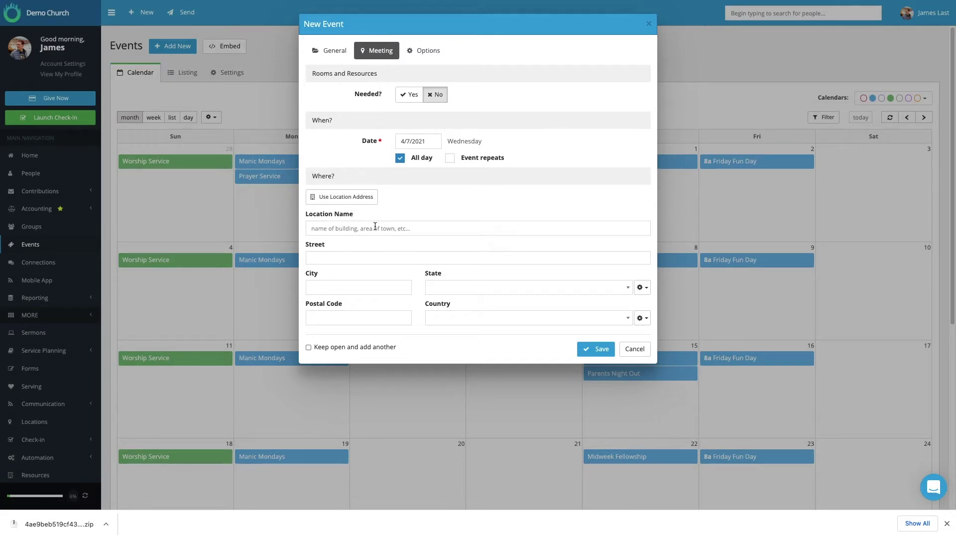
{"action": "left_click", "coordinate": [333, 199]}
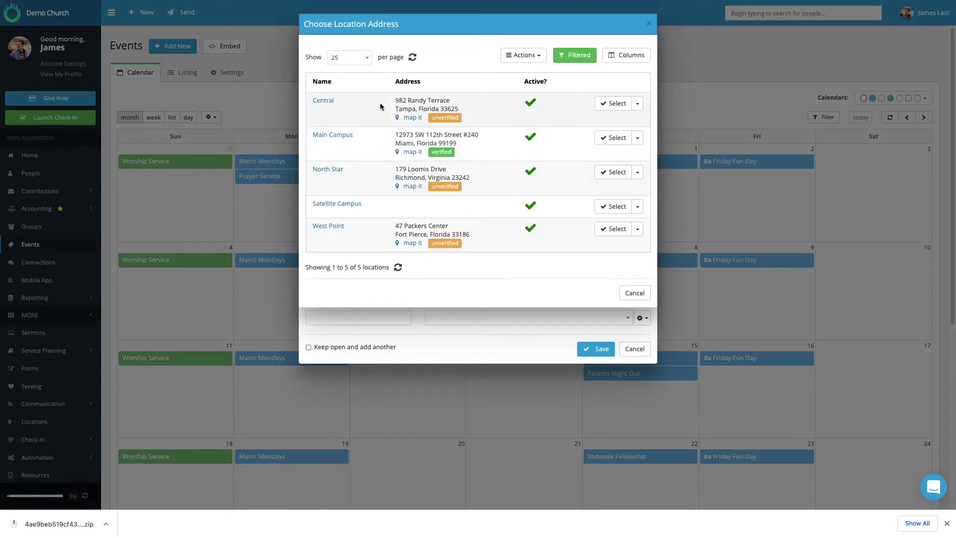
{"action": "left_click", "coordinate": [610, 103]}
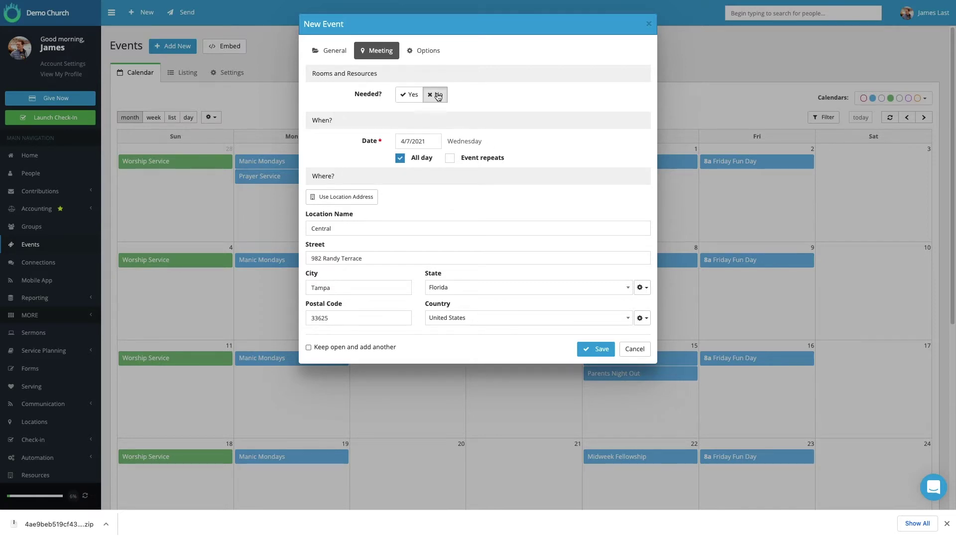
Examine the event times editor offered for an event that is not all day, keeping the event as all day
{"action": "left_click", "coordinate": [400, 159]}
{"action": "left_click", "coordinate": [426, 163]}
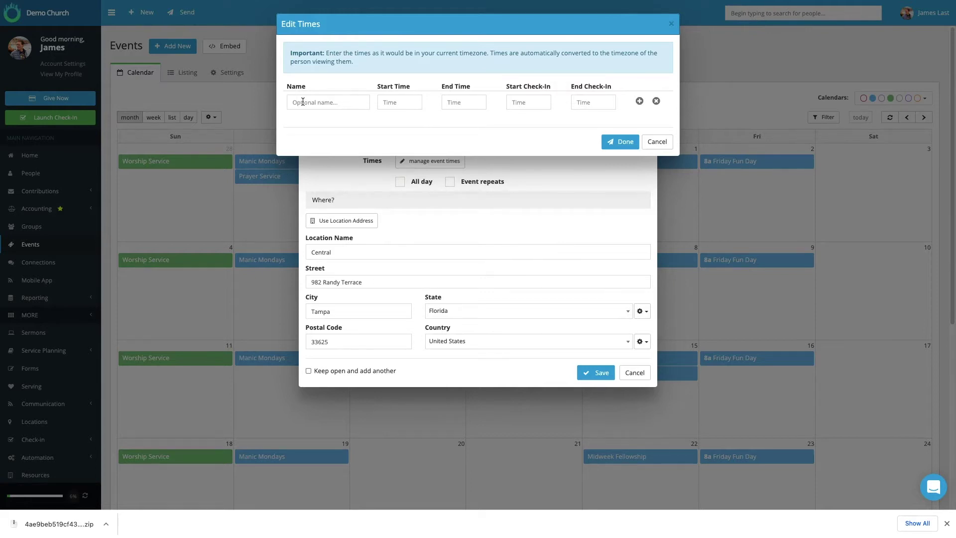
{"action": "left_click", "coordinate": [661, 142]}
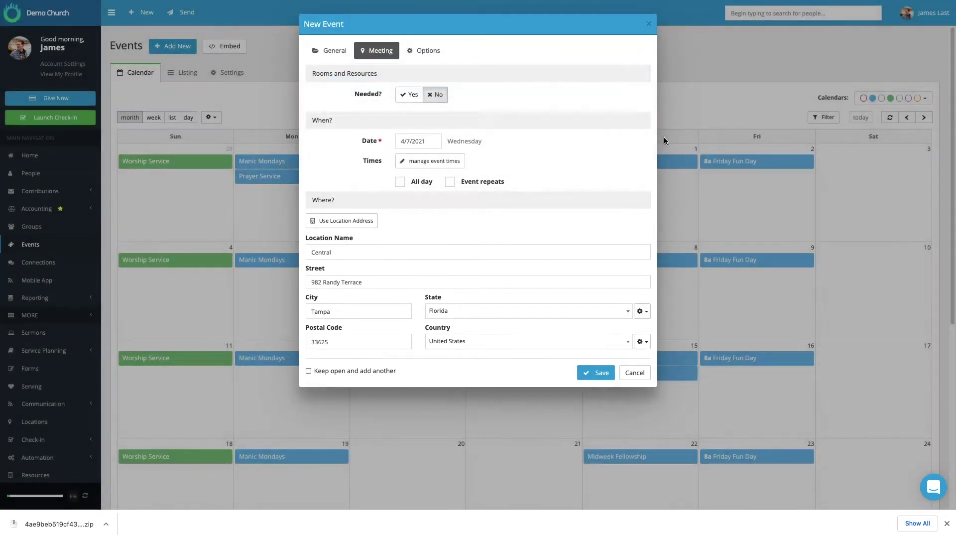
{"action": "left_click", "coordinate": [400, 181]}
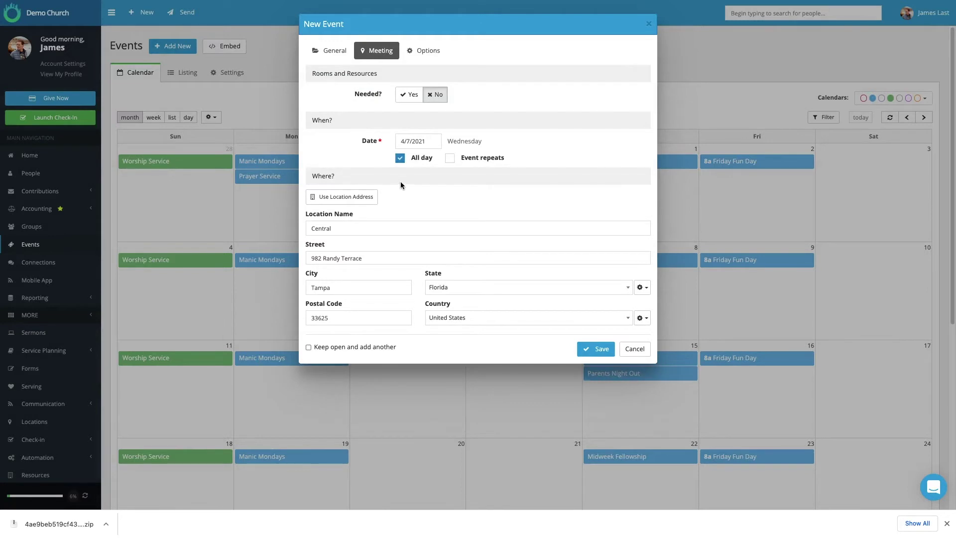
{"action": "left_click", "coordinate": [451, 158]}
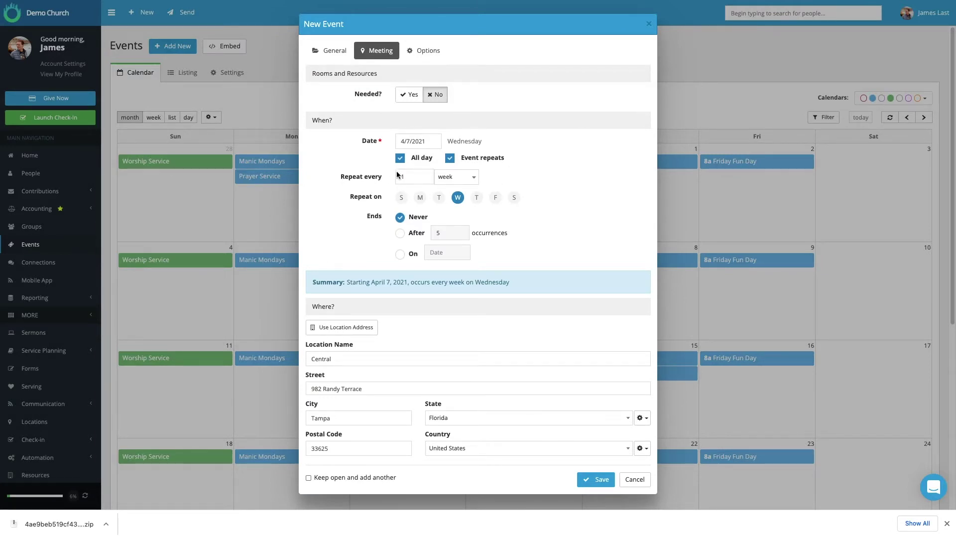
{"action": "left_click", "coordinate": [475, 178]}
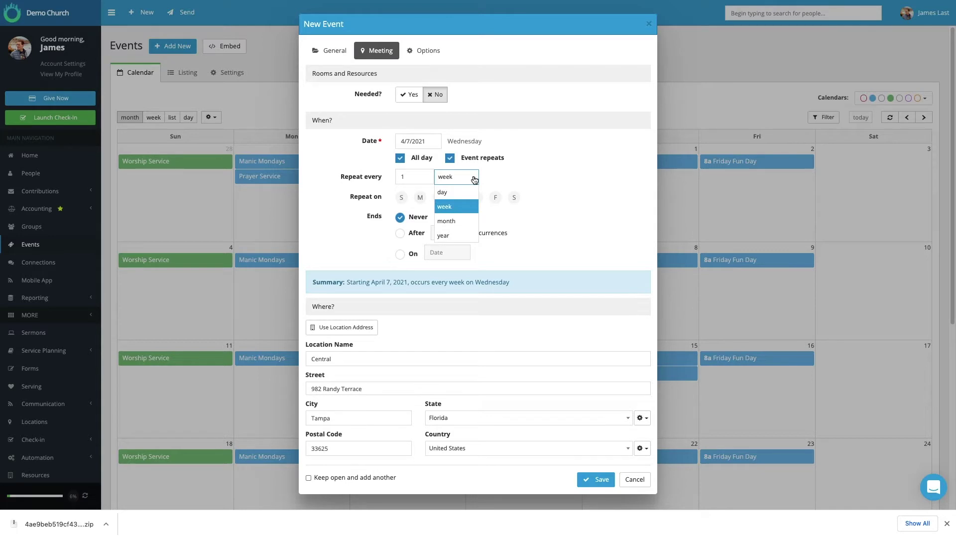
{"action": "left_click", "coordinate": [460, 220]}
{"action": "left_click", "coordinate": [472, 198]}
{"action": "left_click", "coordinate": [458, 221]}
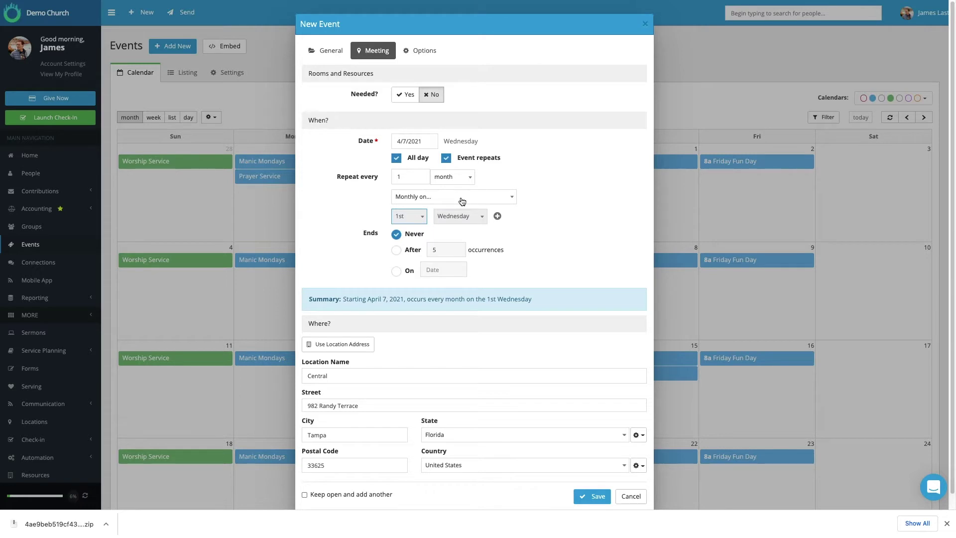
{"action": "left_click", "coordinate": [462, 201]}
{"action": "left_click", "coordinate": [462, 201]}
{"action": "left_click", "coordinate": [447, 159]}
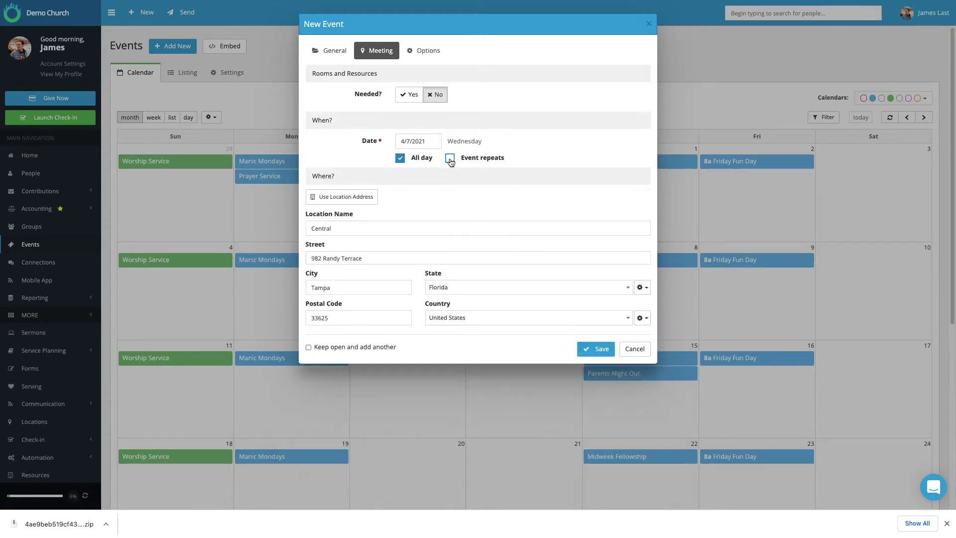
Look through the event's registration and check-in attendance tracking options without changing them
{"action": "left_click", "coordinate": [419, 53]}
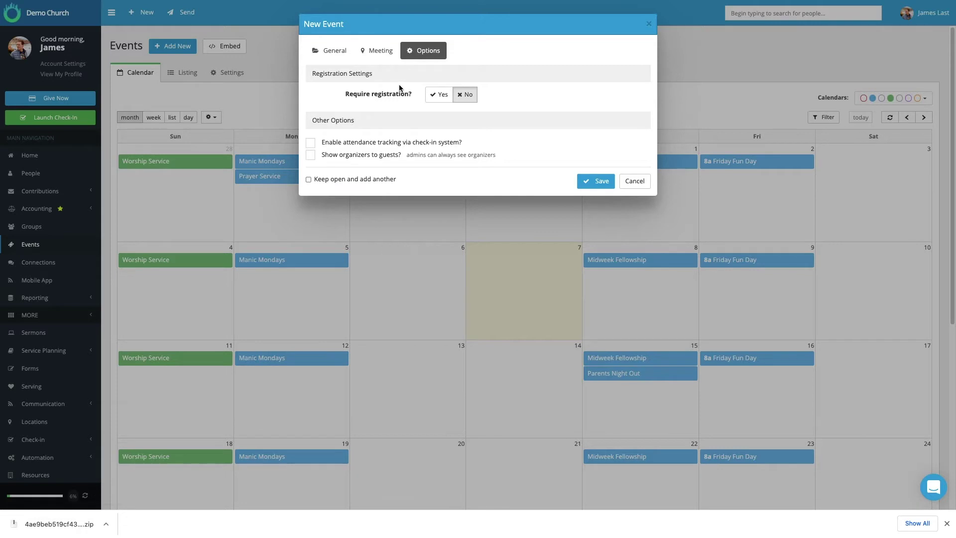
{"action": "left_click", "coordinate": [442, 97]}
{"action": "left_click", "coordinate": [465, 94]}
{"action": "left_click", "coordinate": [311, 144]}
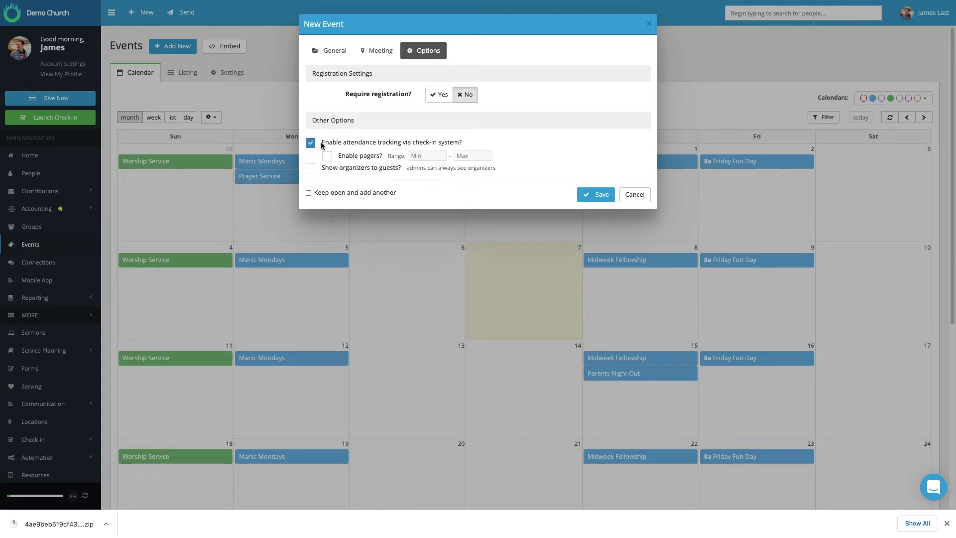
{"action": "left_click", "coordinate": [311, 144]}
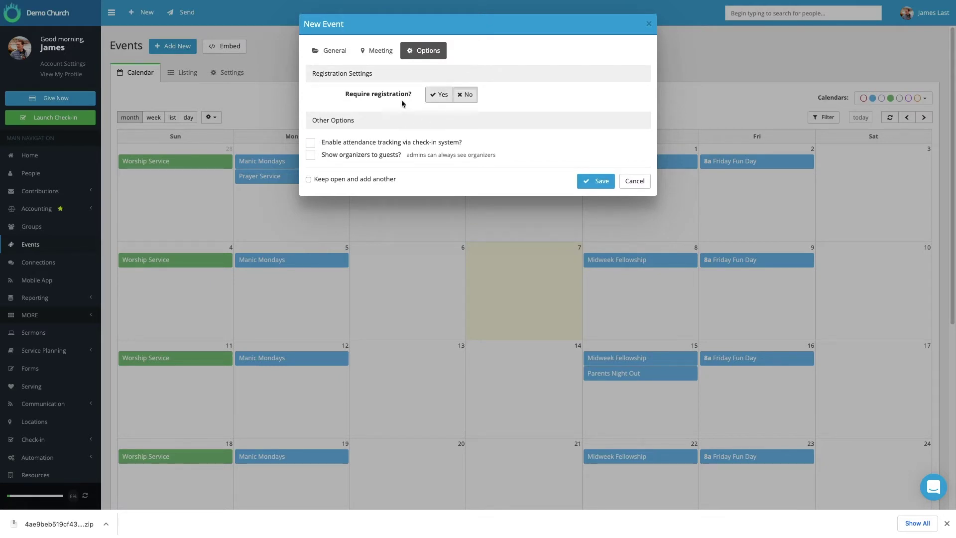
Require registration for the event and set the attendee limit to 100
{"action": "left_click", "coordinate": [433, 98]}
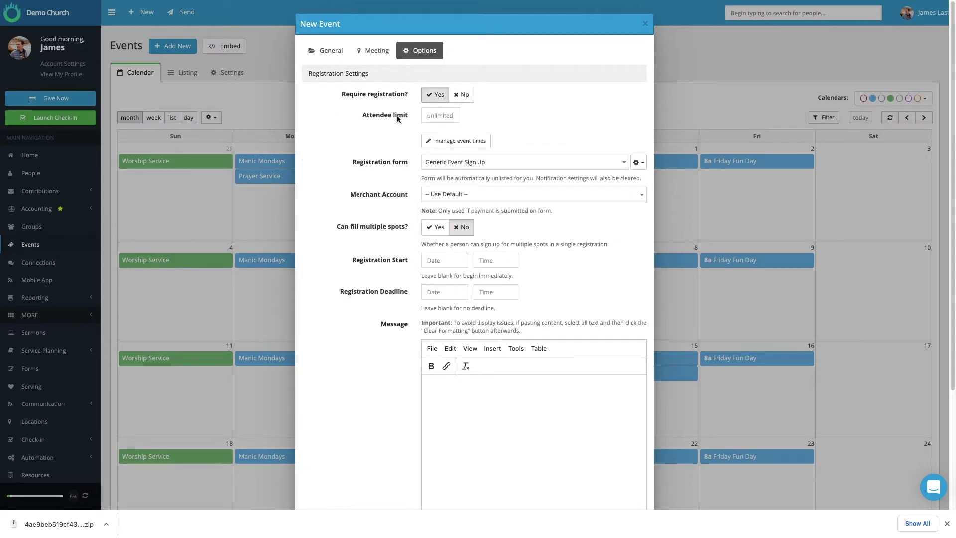
{"action": "left_click", "coordinate": [429, 115]}
{"action": "type", "text": "100"}
Check the event times editor and the list of available registration forms, leaving both as they are
{"action": "left_click", "coordinate": [466, 142]}
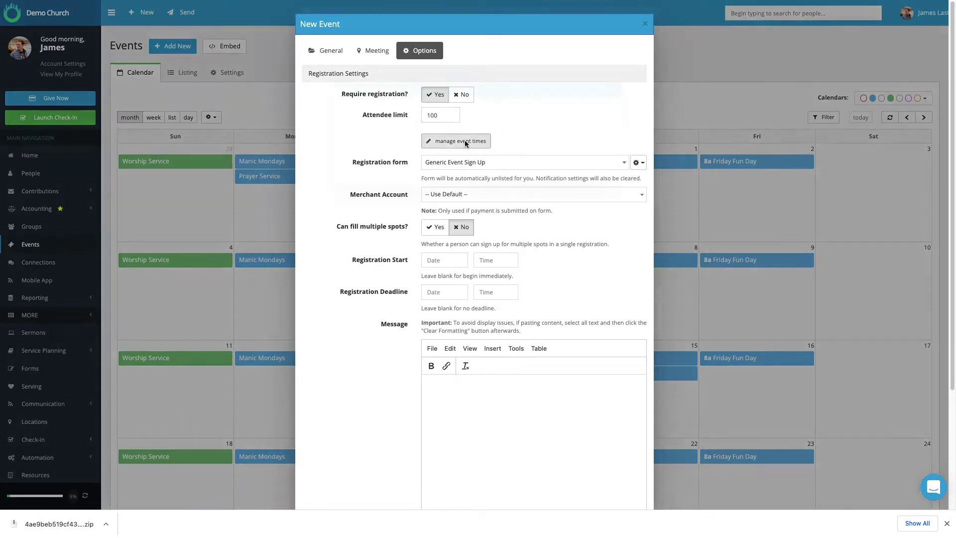
{"action": "left_click", "coordinate": [672, 24]}
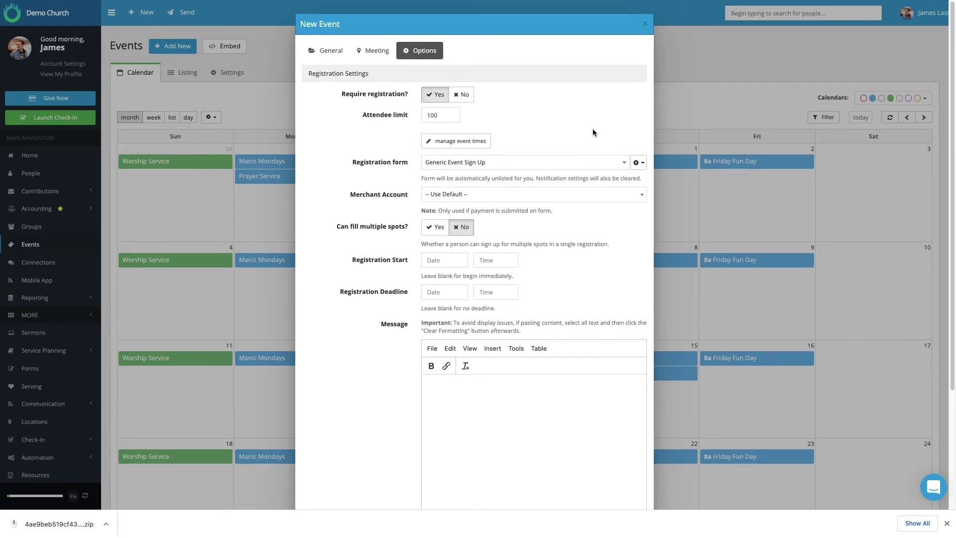
{"action": "left_click", "coordinate": [624, 163]}
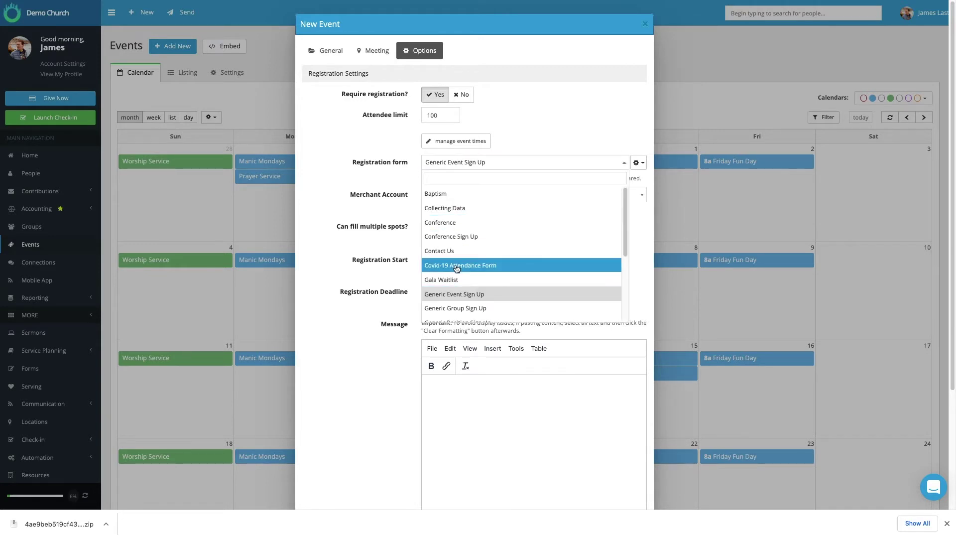
{"action": "left_click", "coordinate": [587, 118]}
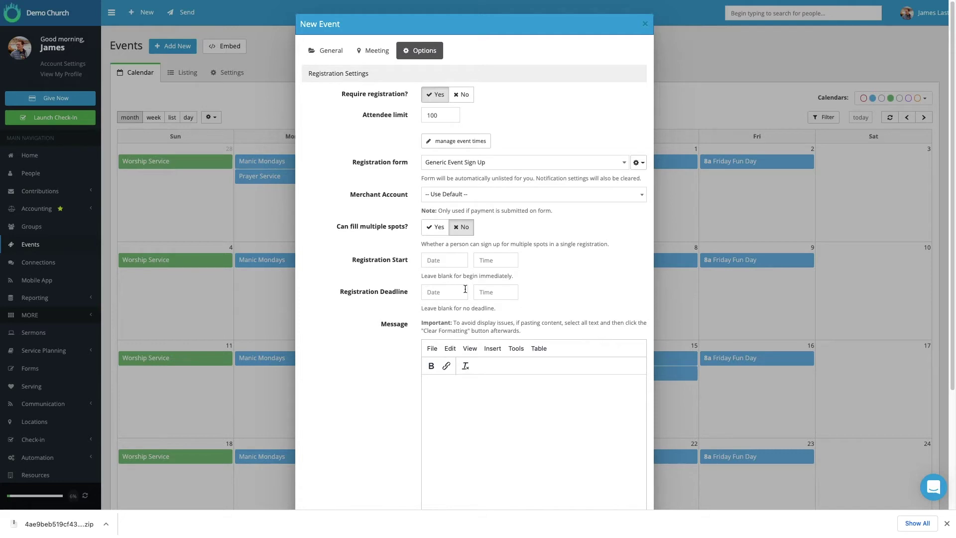
Save the new event and add the "Live Stream Starting Soon" image as the banner on its page
{"action": "scroll", "coordinate": [528, 294], "scroll_direction": "down", "scroll_amount": 1}
{"action": "scroll", "coordinate": [540, 296], "scroll_direction": "up", "scroll_amount": 1}
{"action": "scroll", "coordinate": [536, 292], "scroll_direction": "down", "scroll_amount": 1}
{"action": "scroll", "coordinate": [606, 269], "scroll_direction": "down", "scroll_amount": 3}
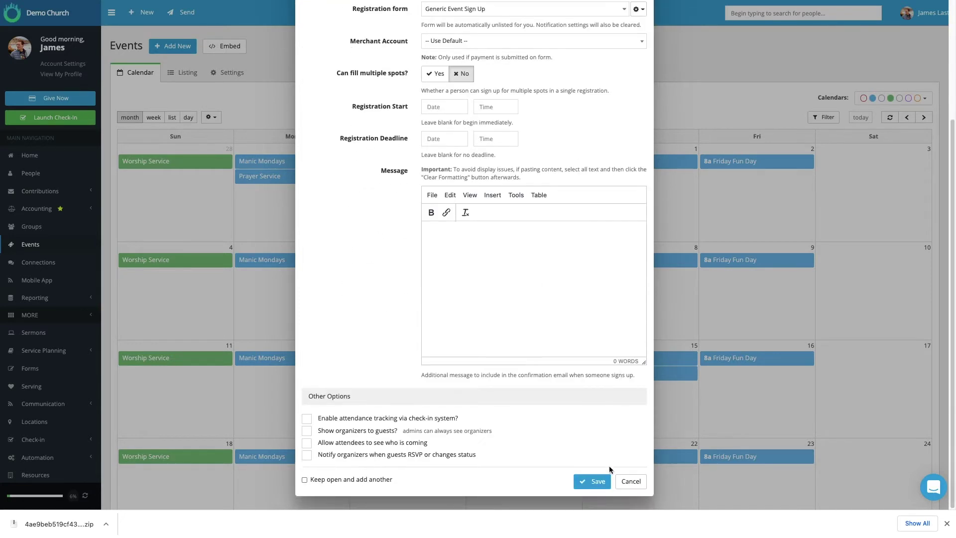
{"action": "left_click", "coordinate": [595, 482]}
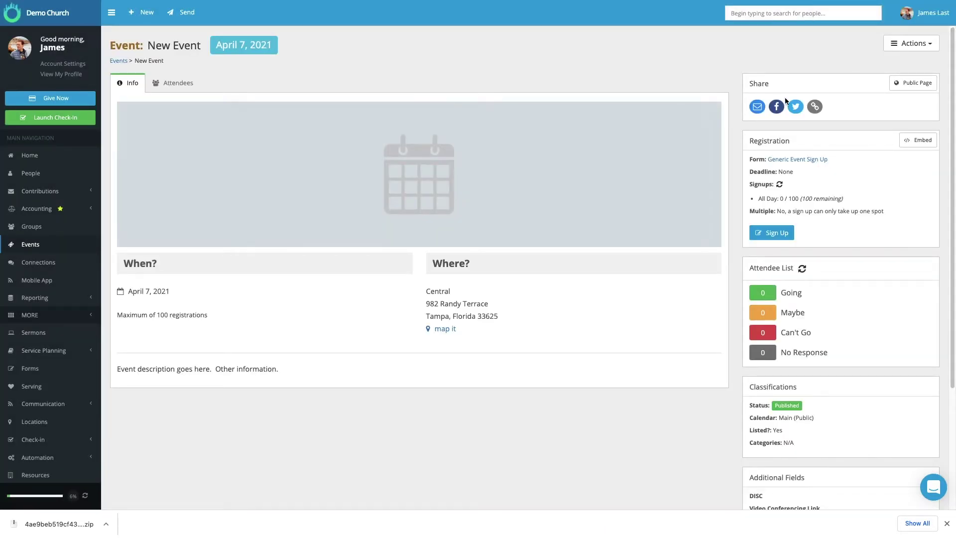
{"action": "left_click", "coordinate": [708, 114]}
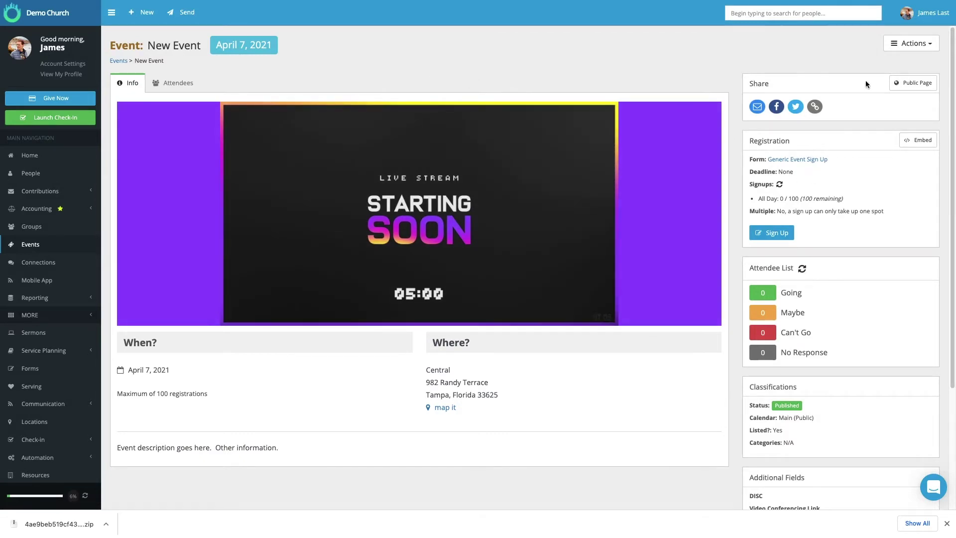
Open the event's invitation form and search for a person to invite by first name
{"action": "left_click", "coordinate": [919, 46]}
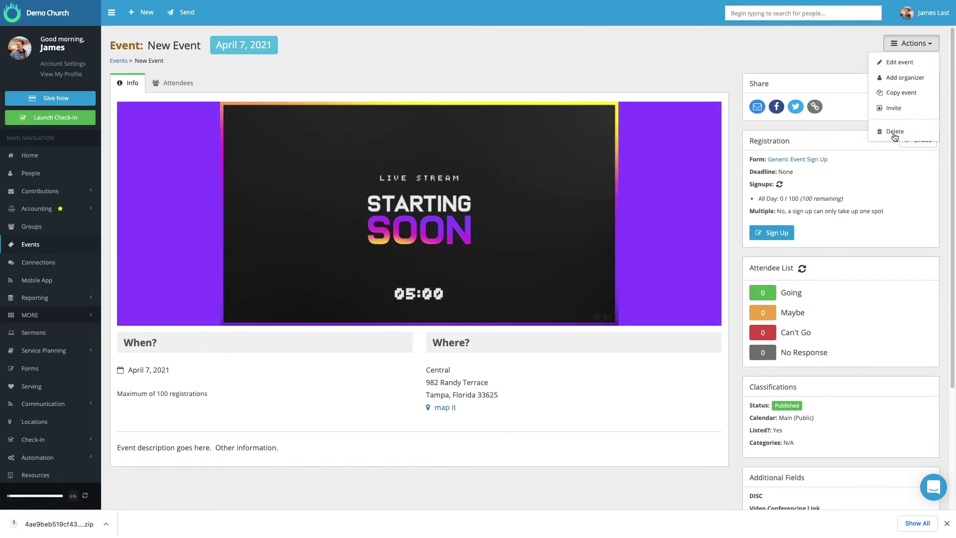
{"action": "left_click", "coordinate": [893, 109]}
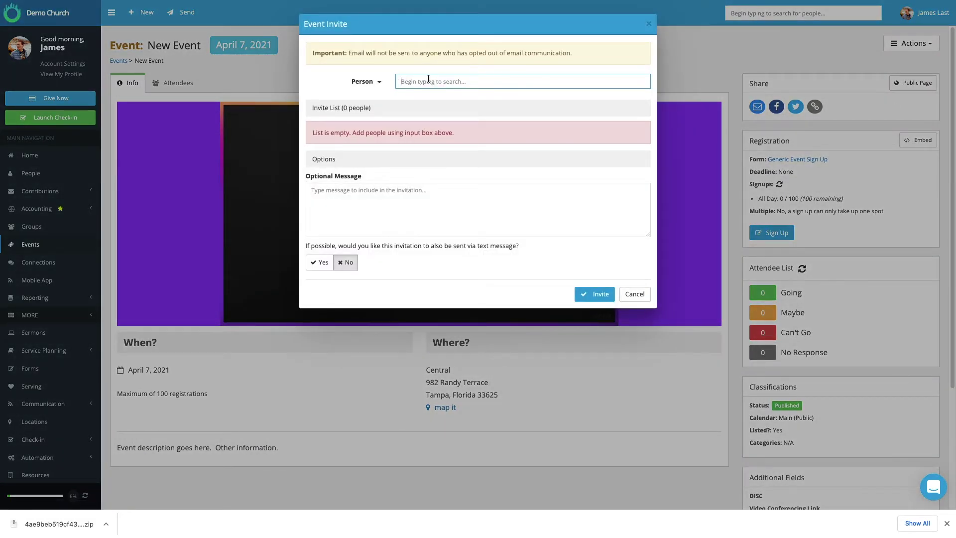
{"action": "type", "text": "tim"}
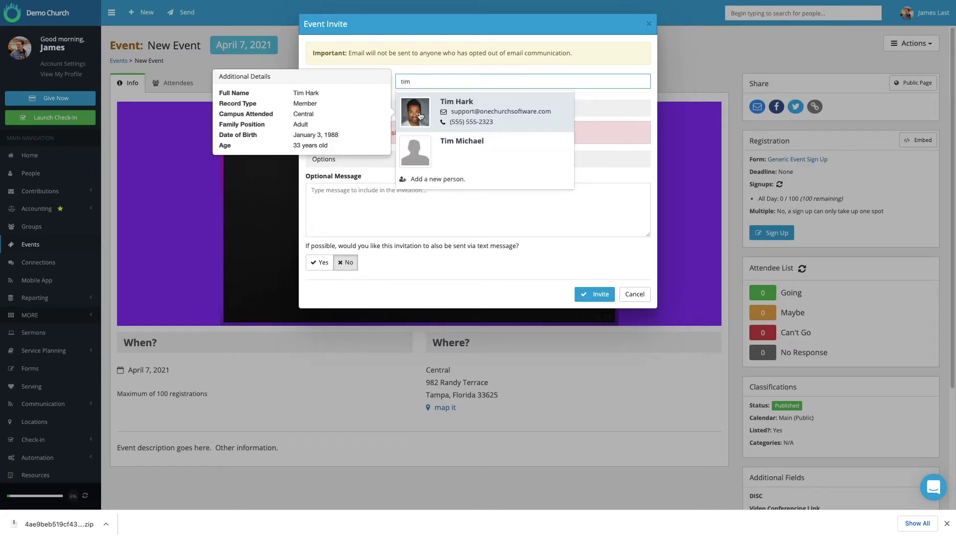
{"action": "left_click", "coordinate": [407, 62]}
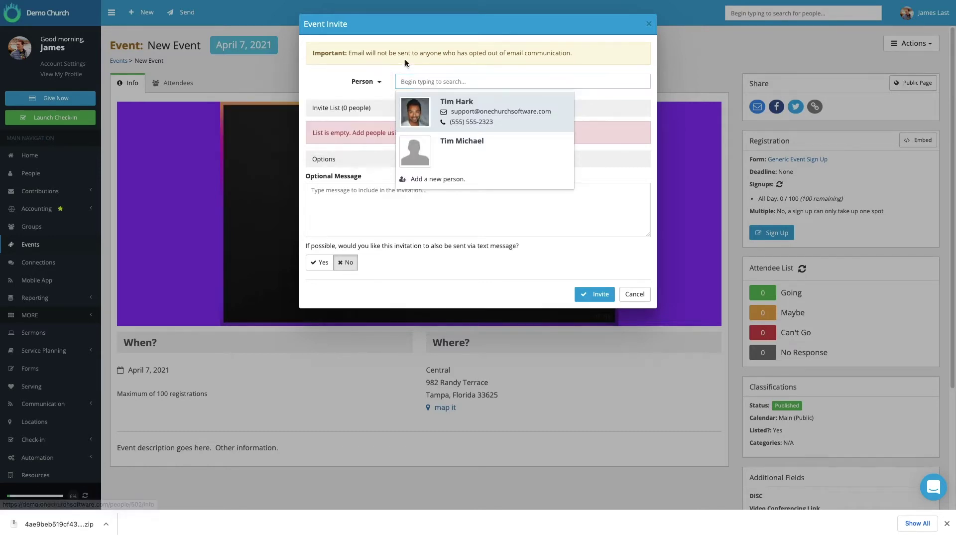
Try adding the Kids volunteer group to the event's invite list, and close the invitation without sending it
{"action": "left_click", "coordinate": [378, 85]}
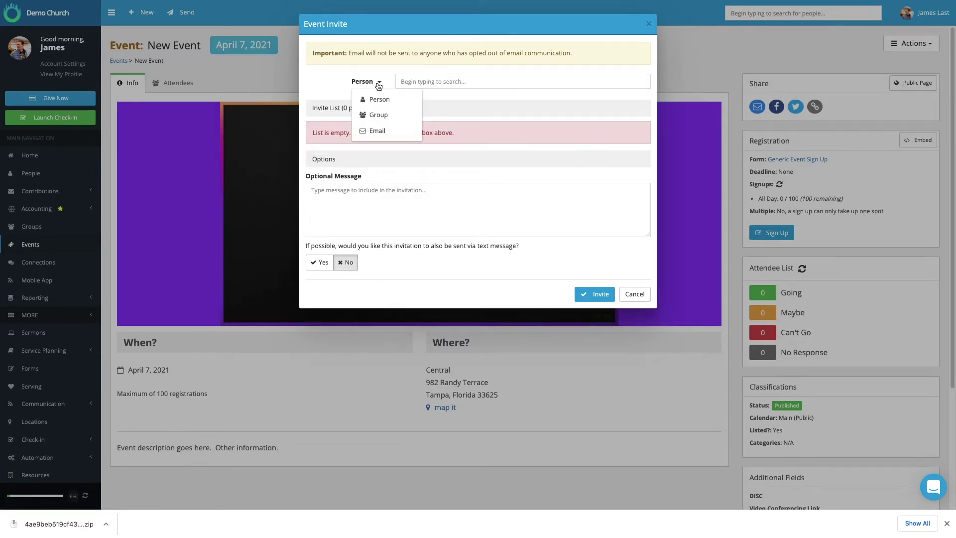
{"action": "left_click", "coordinate": [375, 115]}
{"action": "left_click", "coordinate": [414, 82]}
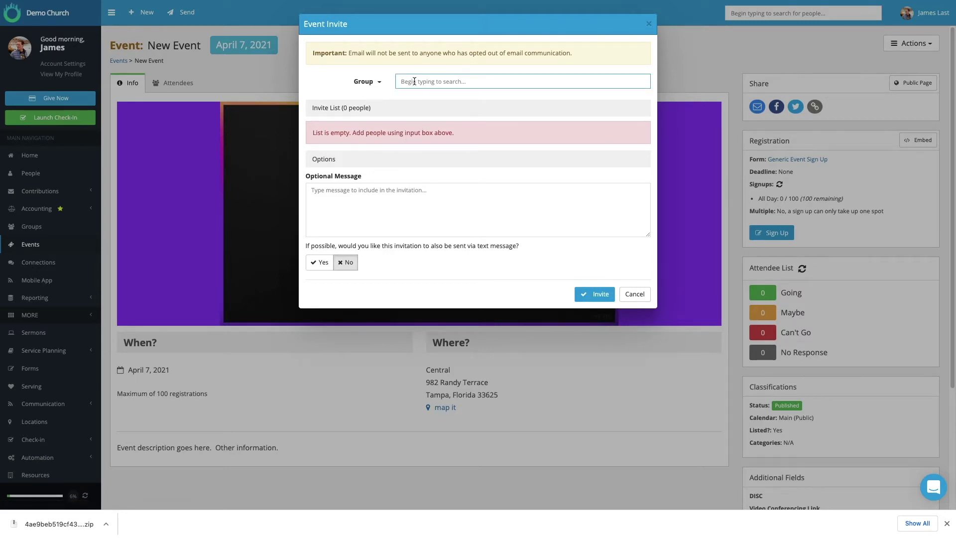
{"action": "type", "text": "kid"}
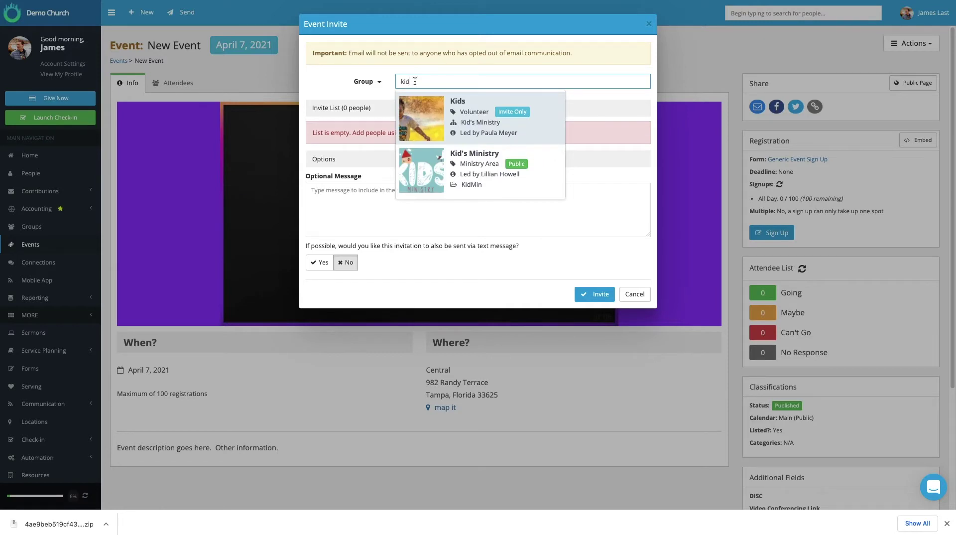
{"action": "left_click", "coordinate": [424, 118]}
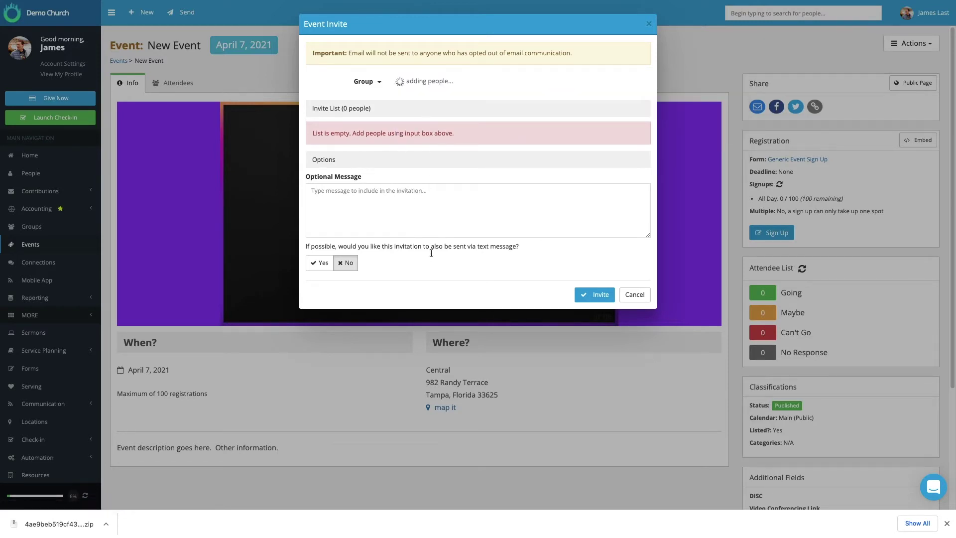
{"action": "left_click", "coordinate": [649, 24]}
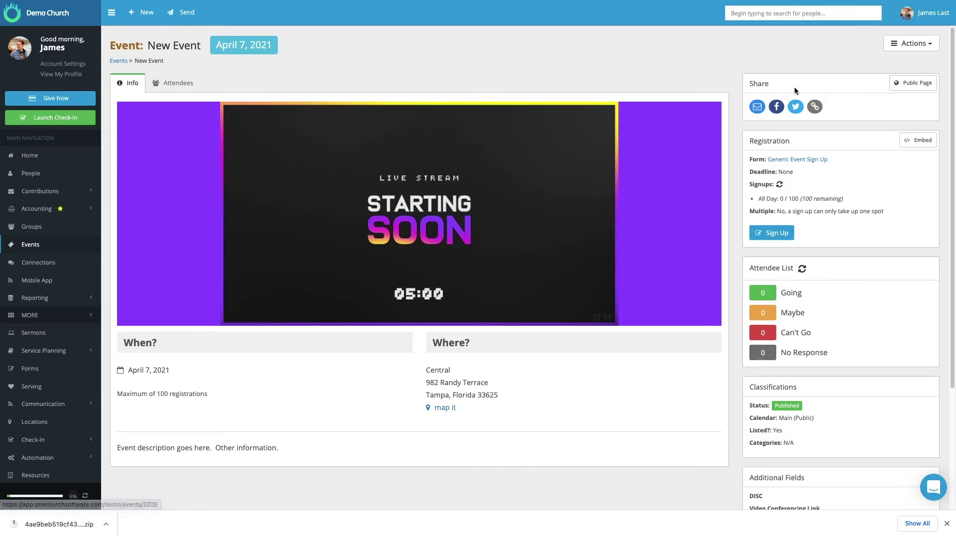
View the event's public page and its registration form, and check the event's attendee list
{"action": "left_click", "coordinate": [916, 85]}
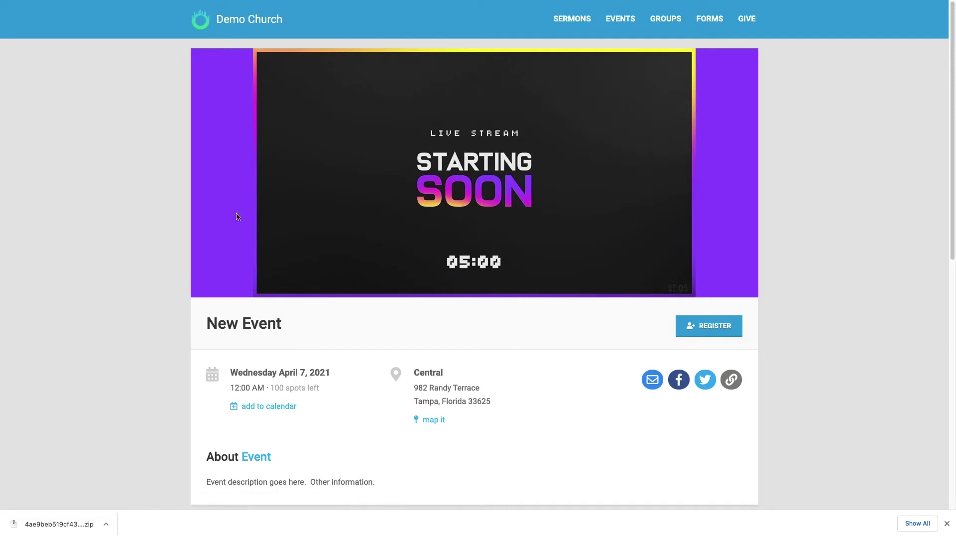
{"action": "scroll", "coordinate": [278, 458], "scroll_direction": "down", "scroll_amount": 1}
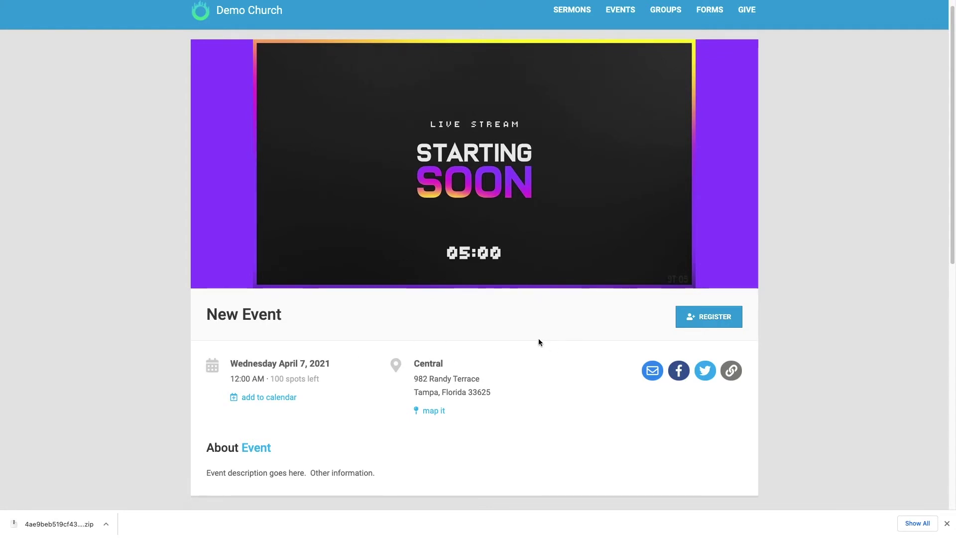
{"action": "left_click", "coordinate": [715, 316]}
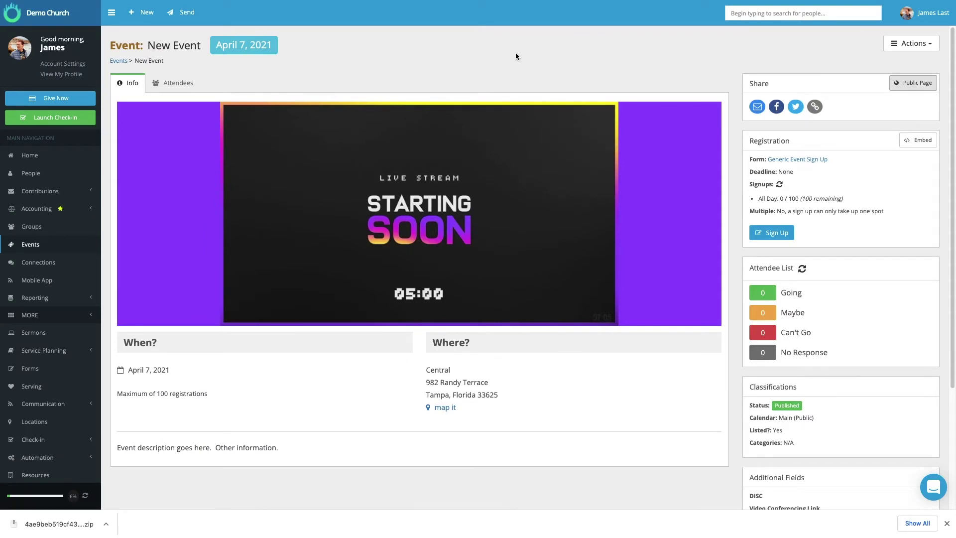
{"action": "left_click", "coordinate": [181, 84]}
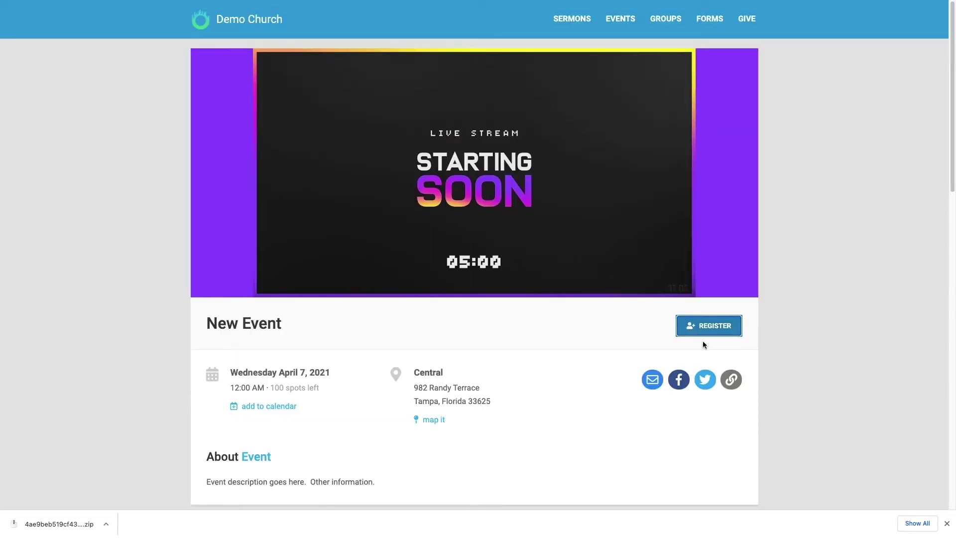
Register for the event on its public page with the prefilled contact details, and check the event's attendee list
{"action": "left_click", "coordinate": [706, 329]}
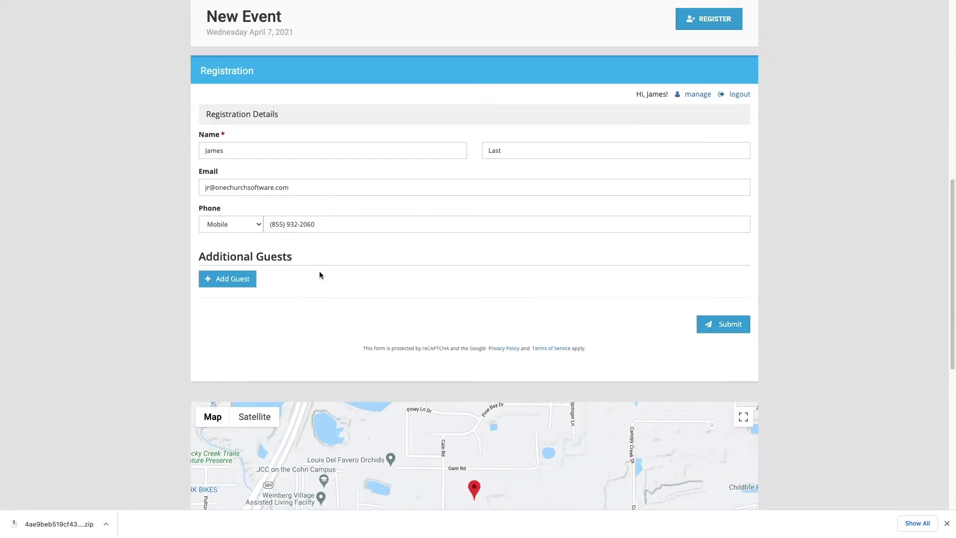
{"action": "left_click", "coordinate": [727, 330]}
{"action": "left_click_drag", "start_coordinate": [198, 223], "coordinate": [285, 228]}
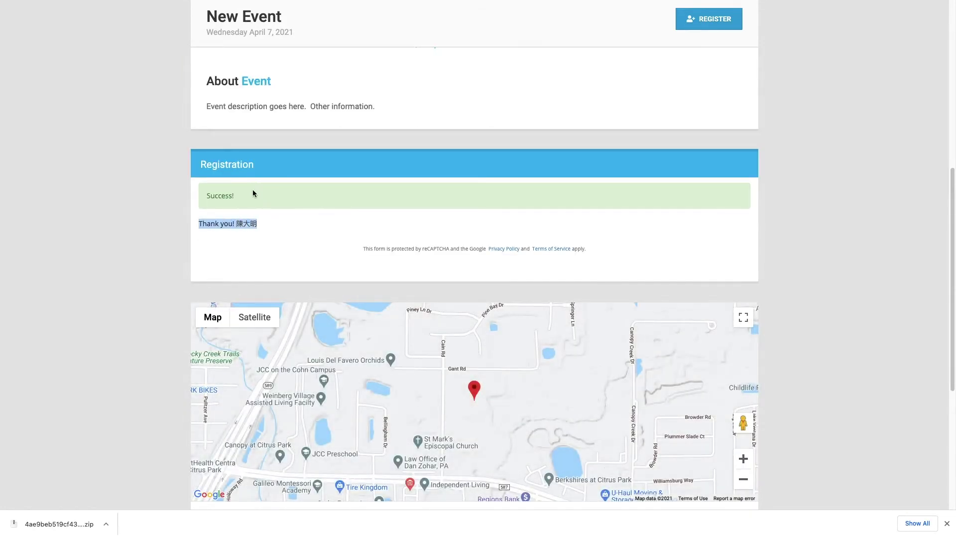
{"action": "scroll", "coordinate": [348, 238], "scroll_direction": "up", "scroll_amount": 1}
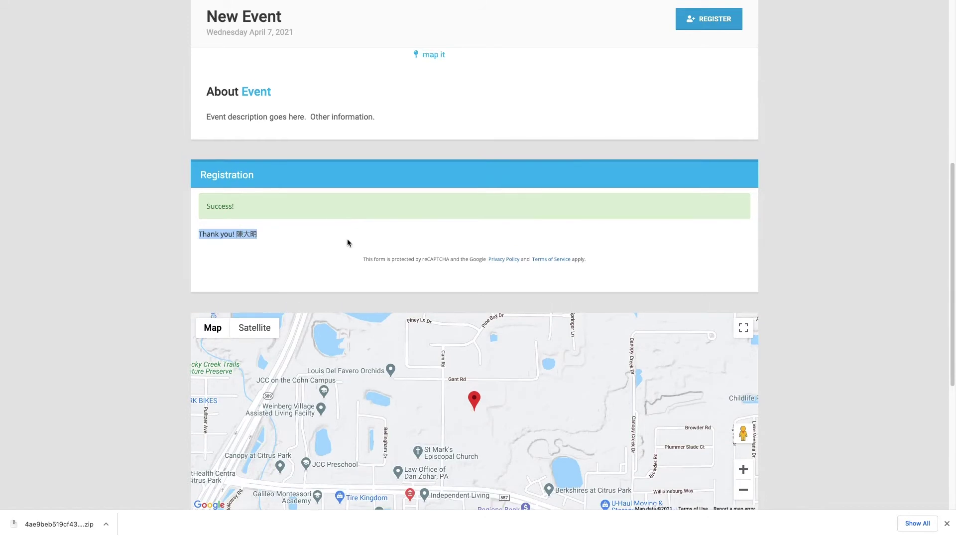
{"action": "left_click", "coordinate": [268, 237]}
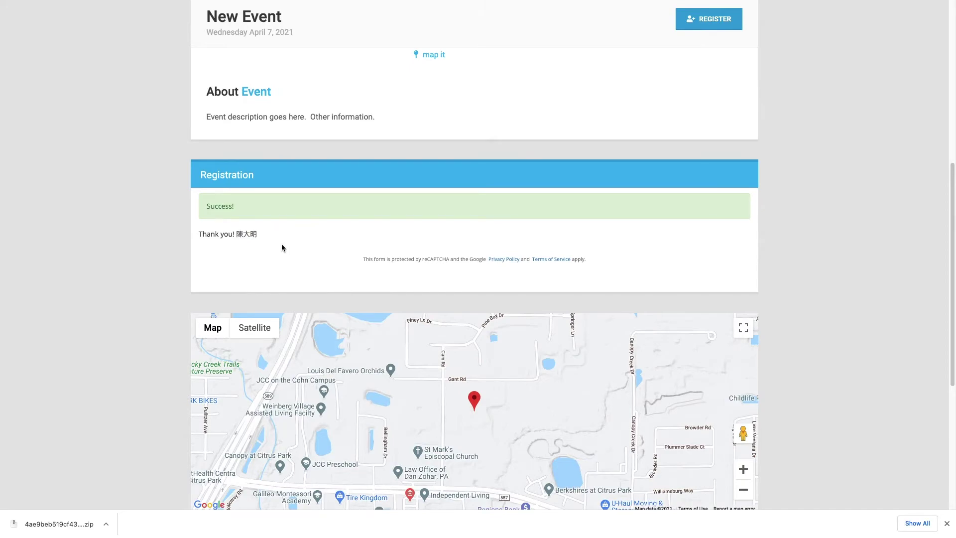
{"action": "key", "text": "super+w"}
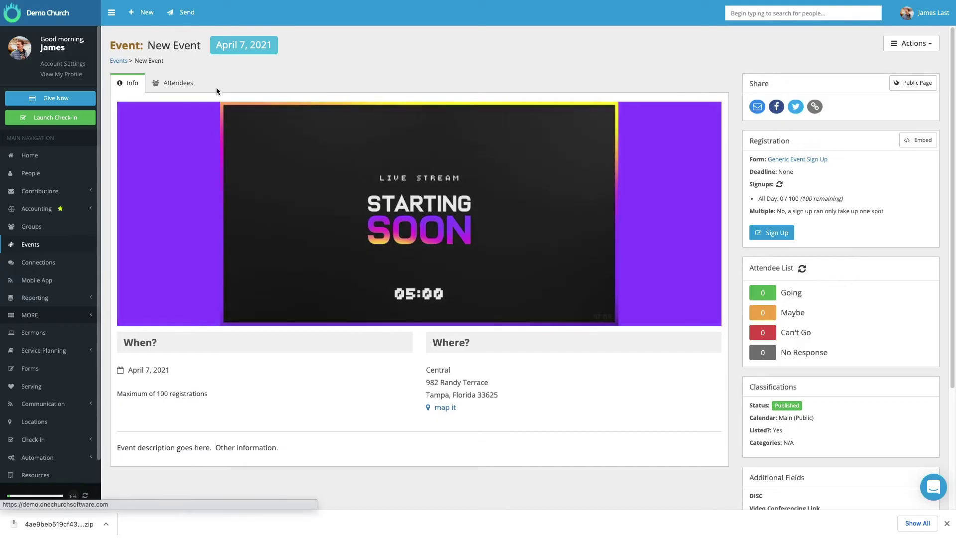
{"action": "left_click", "coordinate": [179, 84]}
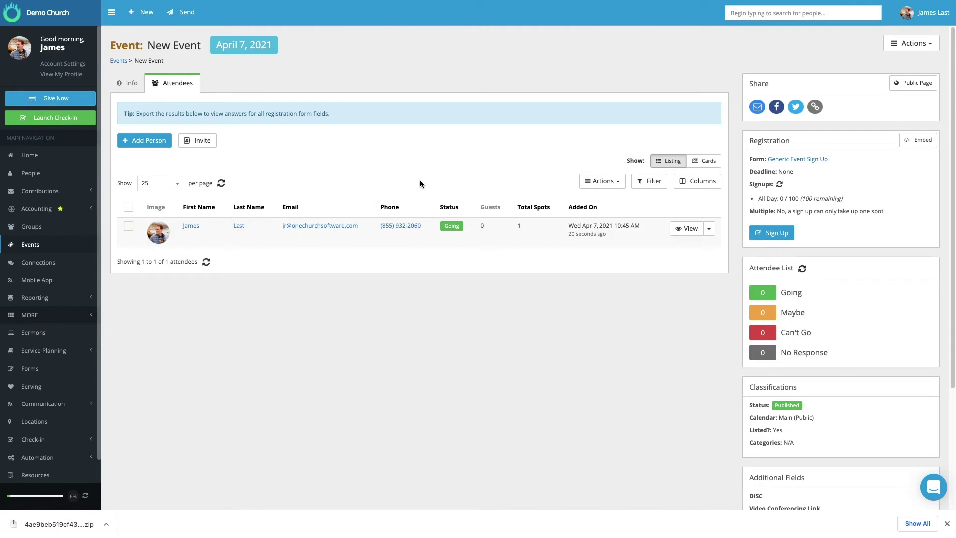
{"action": "left_click", "coordinate": [130, 83]}
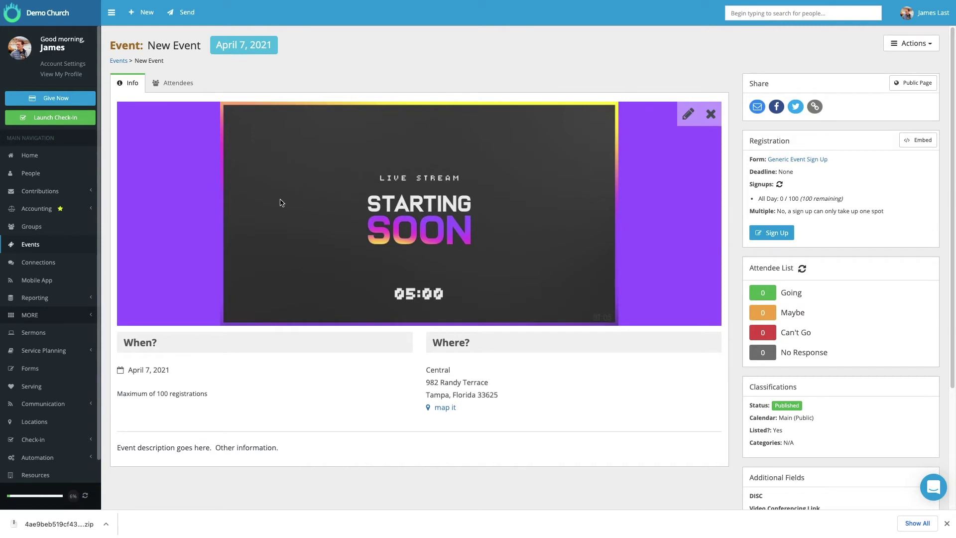
Edit the event and change its registration form to Conference
{"action": "left_click", "coordinate": [913, 44]}
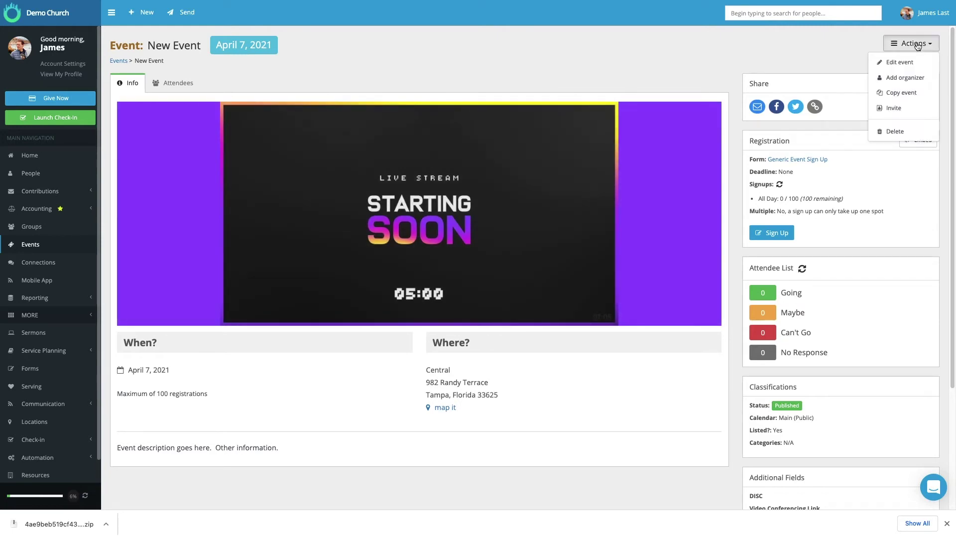
{"action": "left_click", "coordinate": [905, 68]}
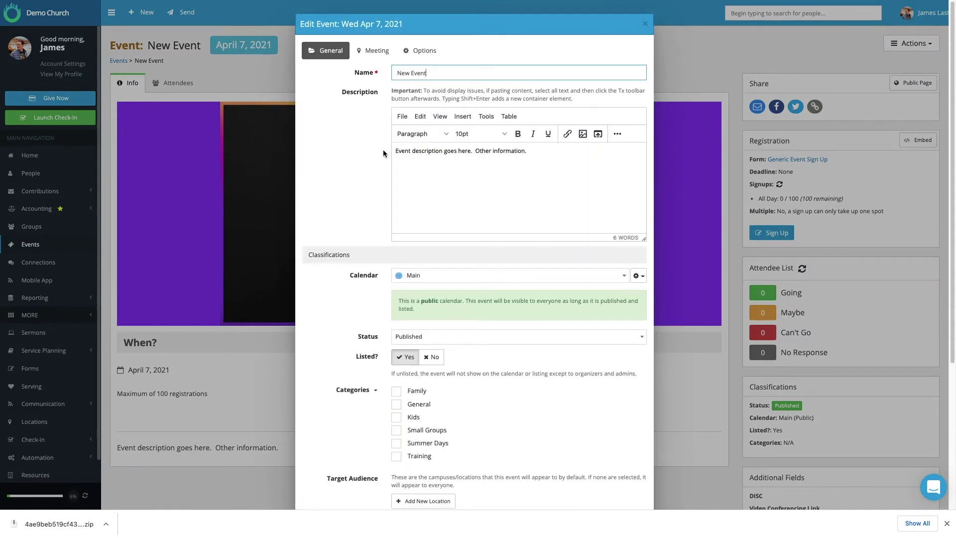
{"action": "scroll", "coordinate": [383, 150], "scroll_direction": "down", "scroll_amount": 1}
{"action": "scroll", "coordinate": [398, 191], "scroll_direction": "up", "scroll_amount": 1}
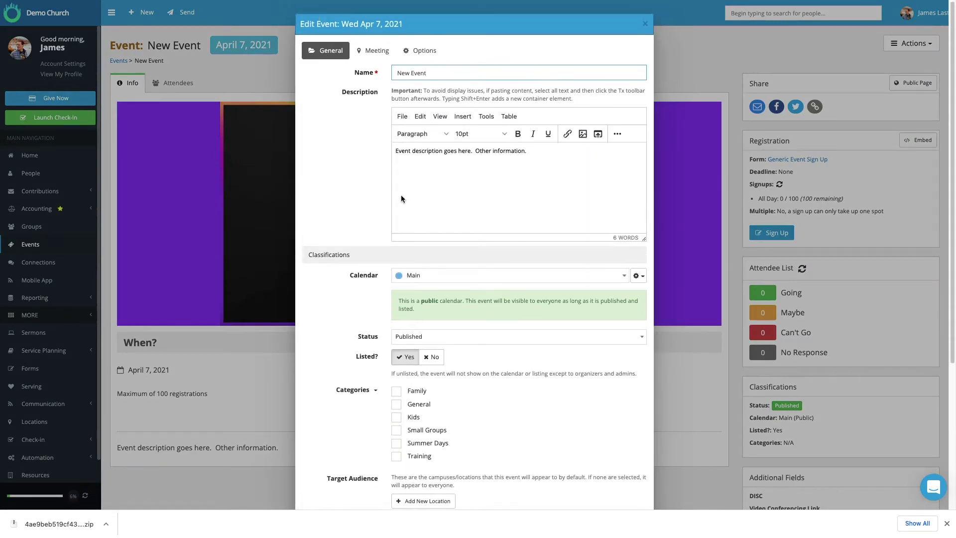
{"action": "left_click", "coordinate": [423, 52]}
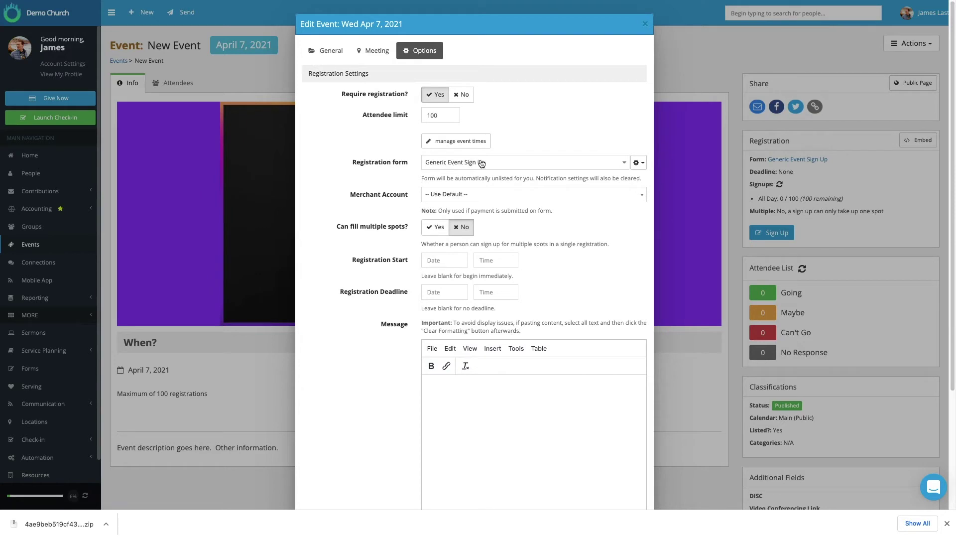
{"action": "left_click", "coordinate": [592, 167]}
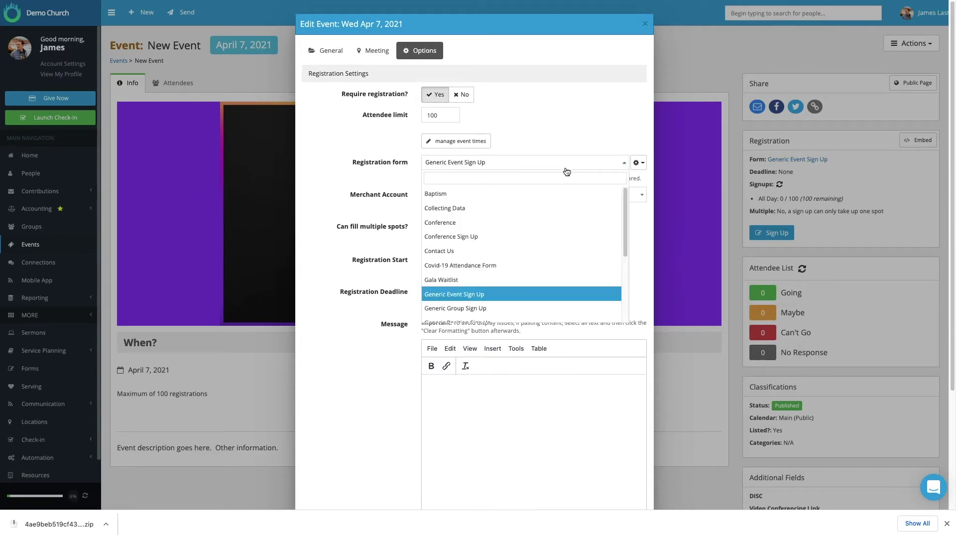
{"action": "left_click", "coordinate": [458, 222]}
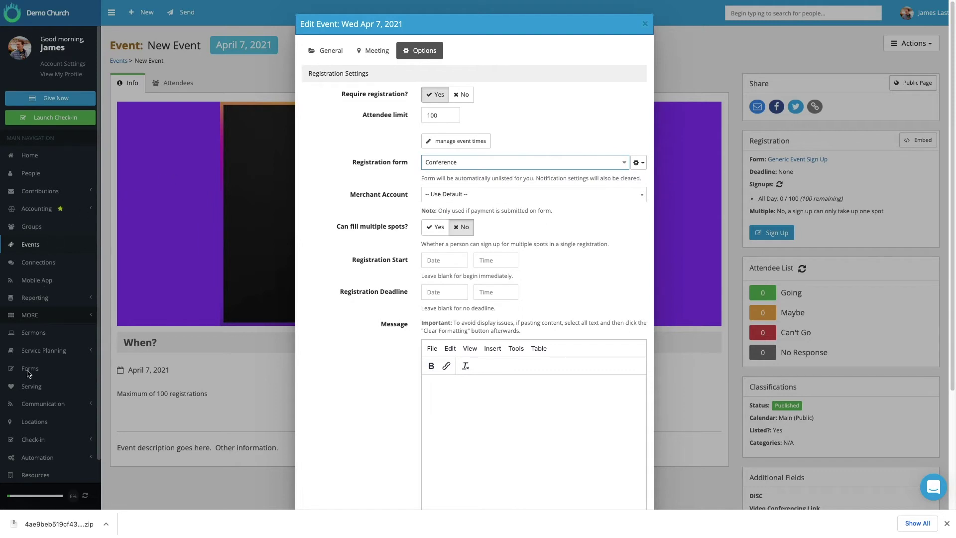
{"action": "left_click", "coordinate": [493, 55]}
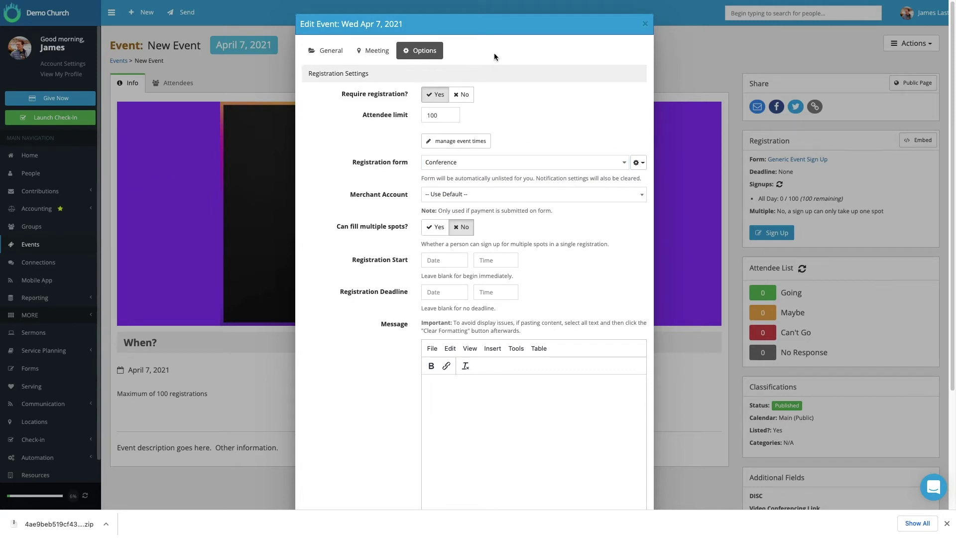
Mark rooms and resources as needed for the event, and save the event
{"action": "left_click", "coordinate": [376, 53]}
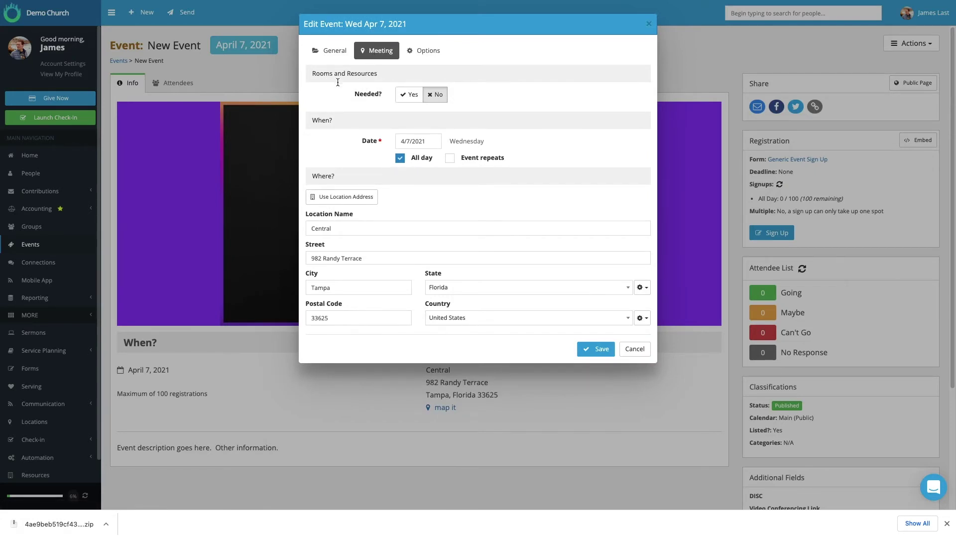
{"action": "left_click", "coordinate": [410, 96]}
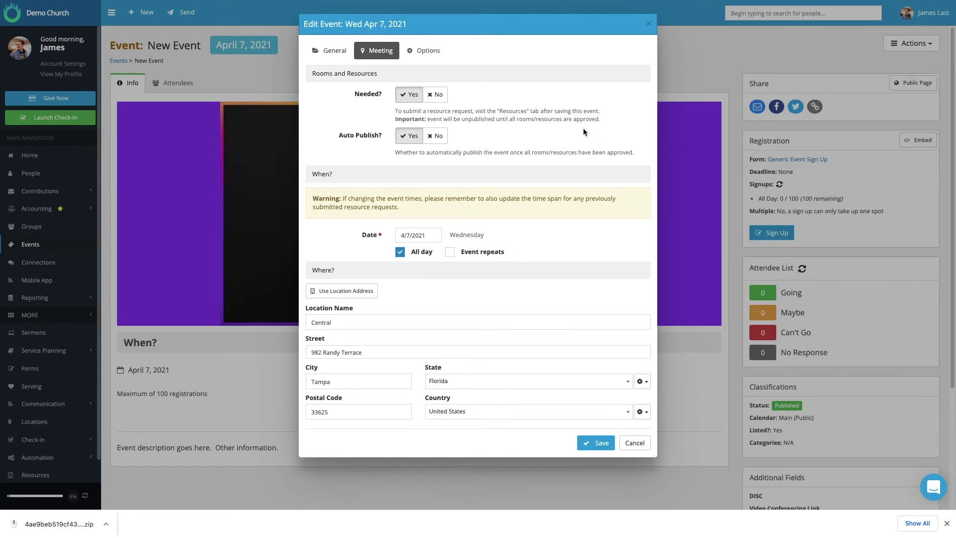
{"action": "left_click", "coordinate": [596, 443]}
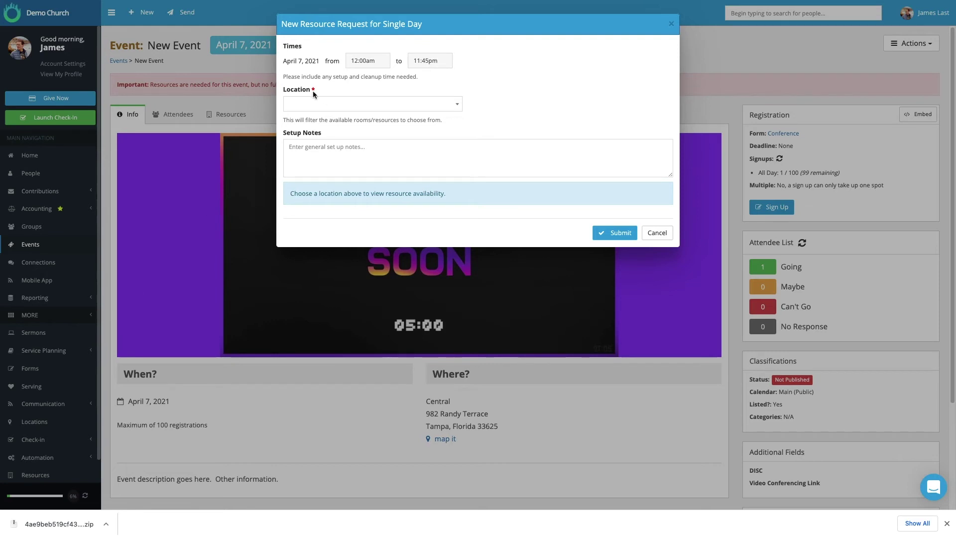
Set the resource request's location to Central and add room 1100 without setup notes
{"action": "left_click", "coordinate": [298, 106]}
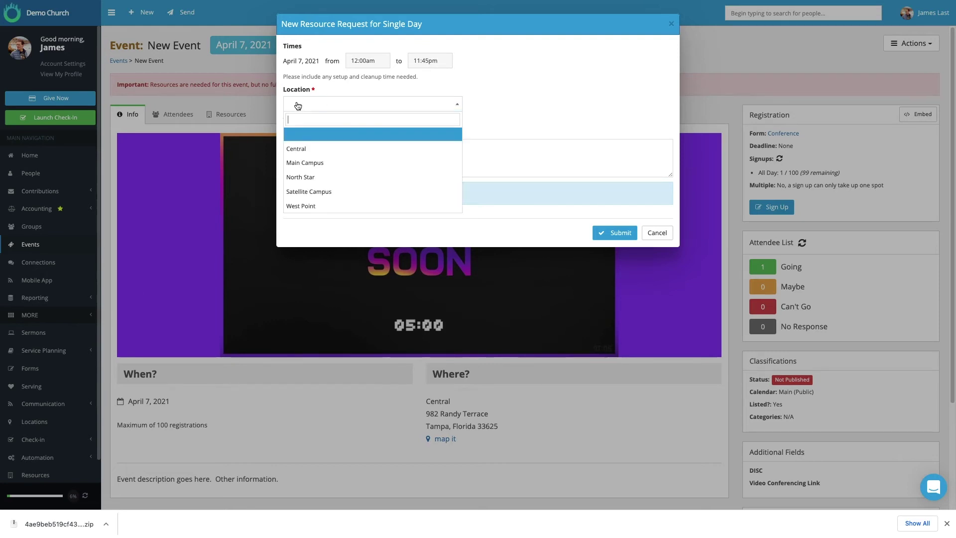
{"action": "left_click", "coordinate": [301, 150]}
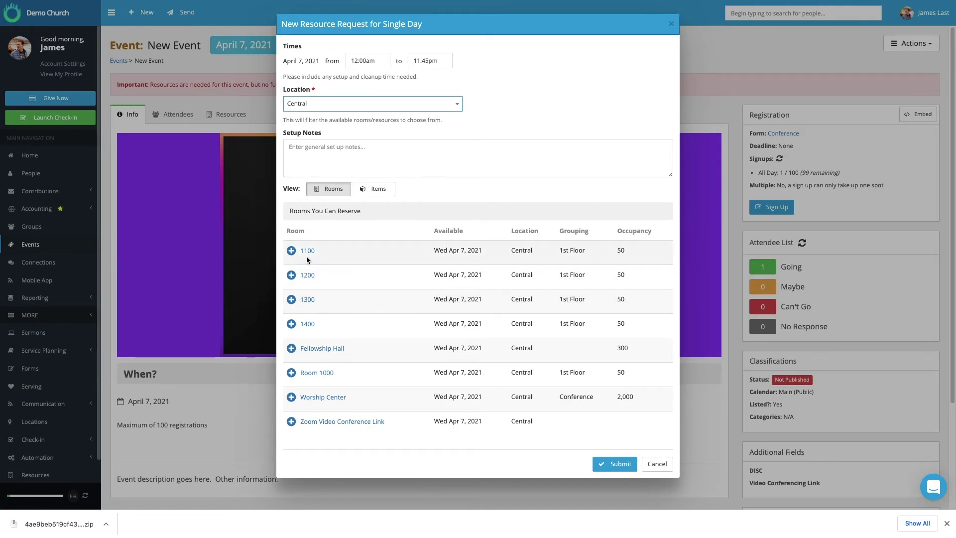
{"action": "left_click", "coordinate": [291, 251]}
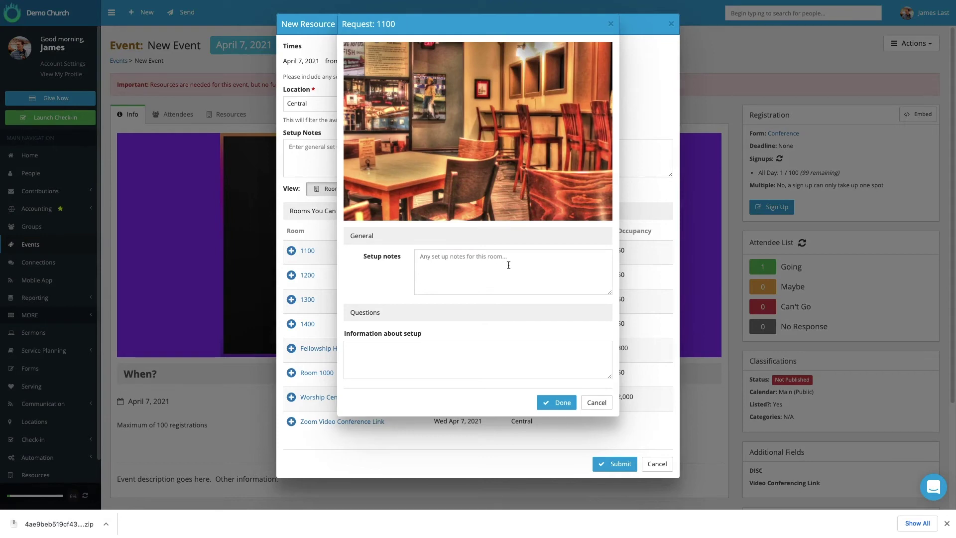
{"action": "left_click", "coordinate": [557, 403]}
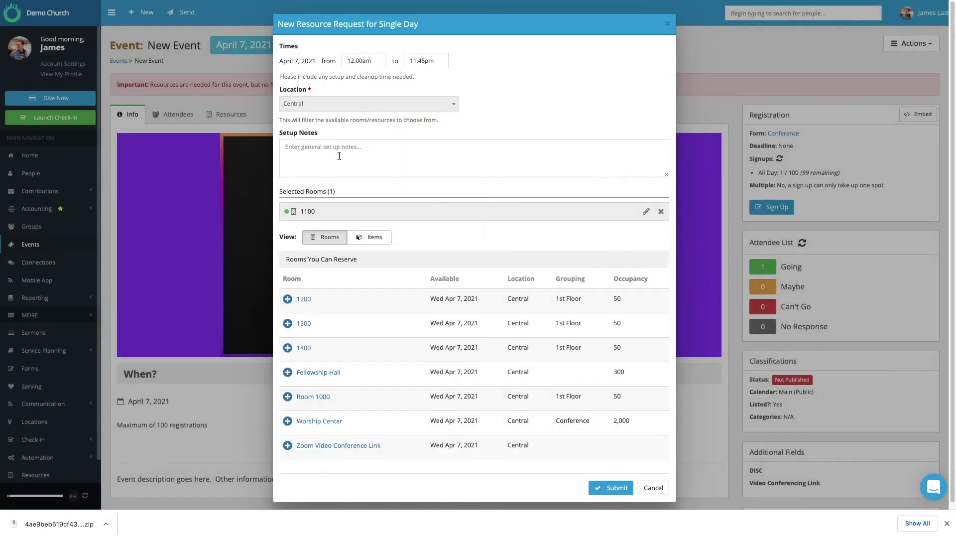
Add 10 chairs assigned to room 1100 to the resource request, and submit the request
{"action": "left_click", "coordinate": [376, 238]}
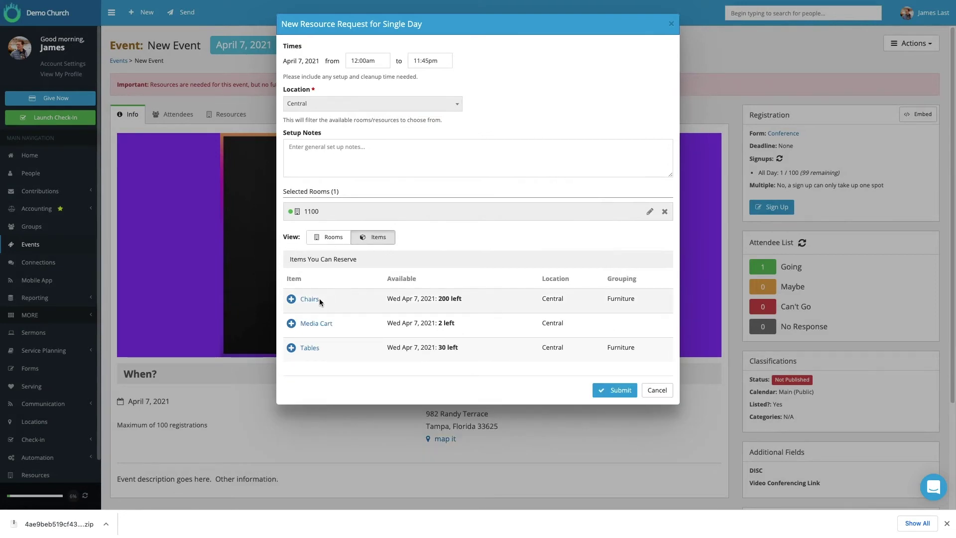
{"action": "left_click", "coordinate": [293, 299]}
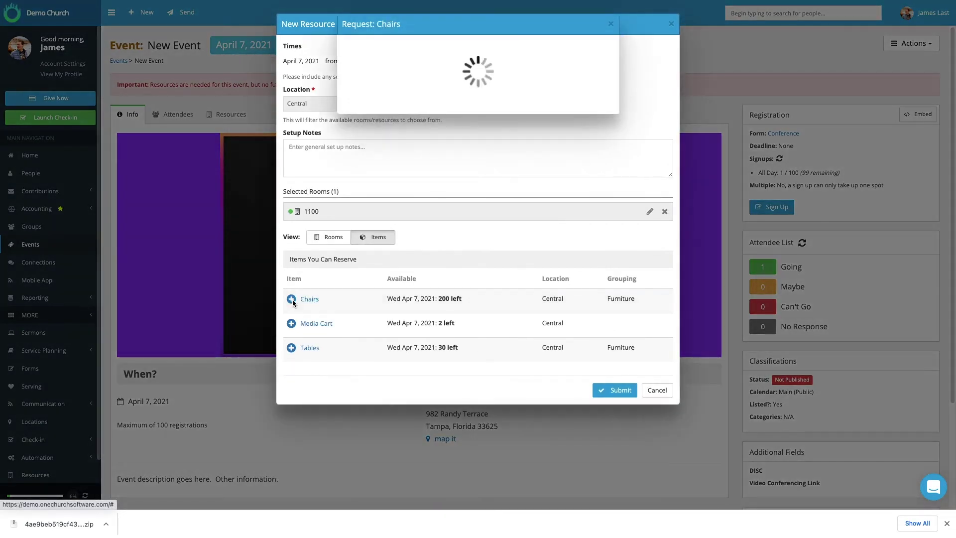
{"action": "left_click", "coordinate": [478, 337]}
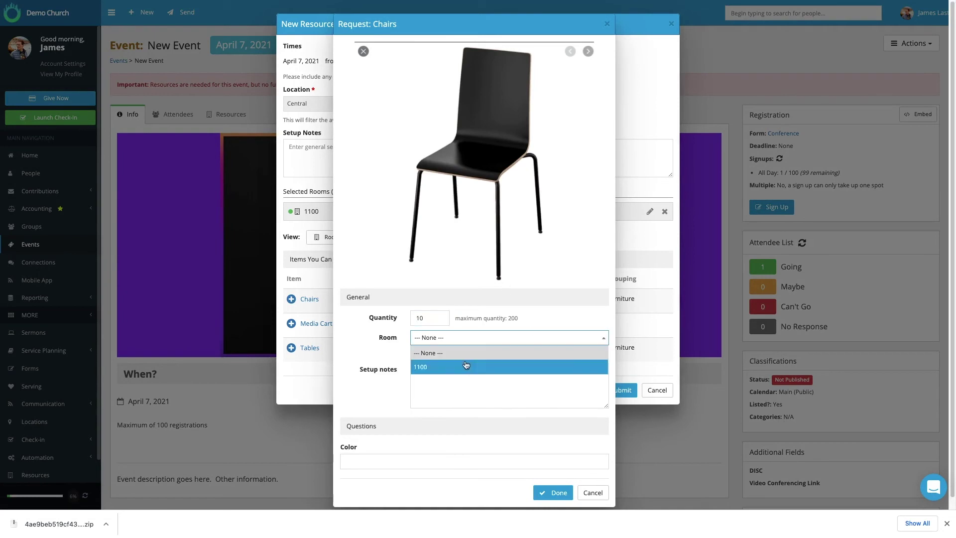
{"action": "left_click", "coordinate": [466, 366]}
{"action": "left_click", "coordinate": [554, 492]}
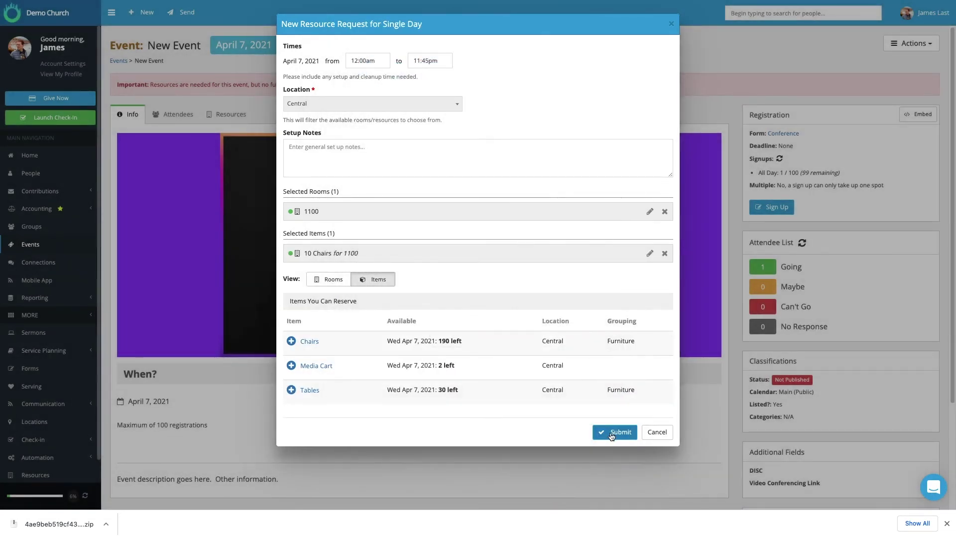
{"action": "left_click", "coordinate": [612, 435]}
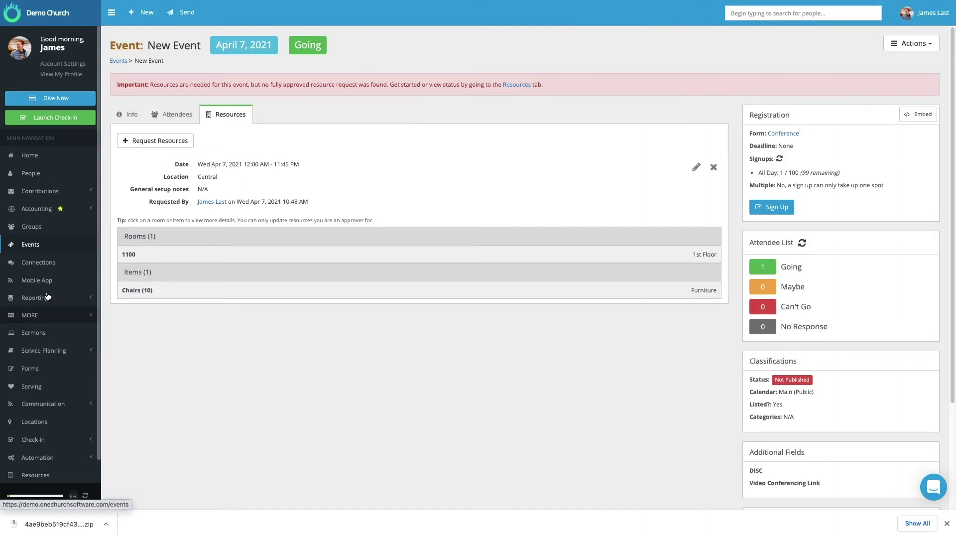
Return to the events calendar from the event's info, show the Groups calendar's events, and hide them again
{"action": "scroll", "coordinate": [54, 364], "scroll_direction": "down", "scroll_amount": 2}
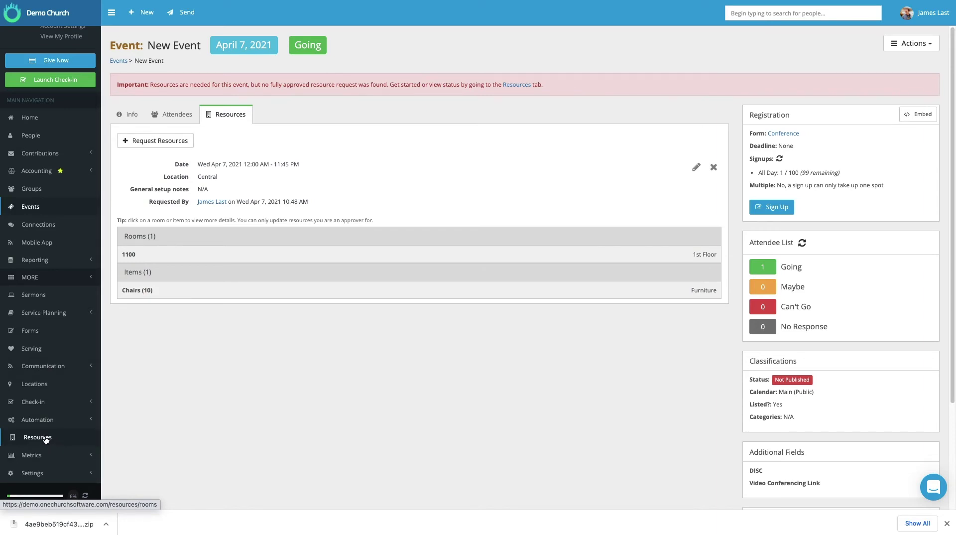
{"action": "left_click", "coordinate": [128, 114]}
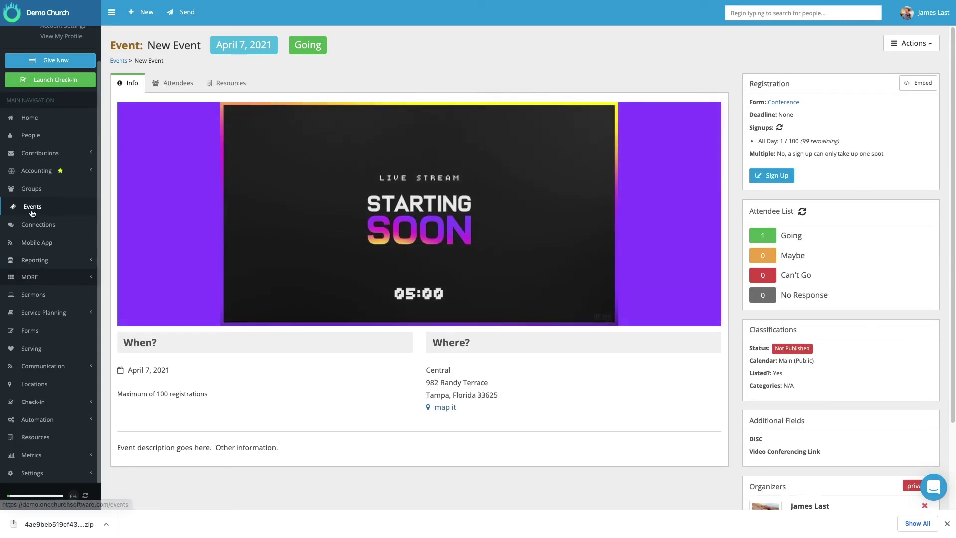
{"action": "left_click", "coordinate": [31, 211]}
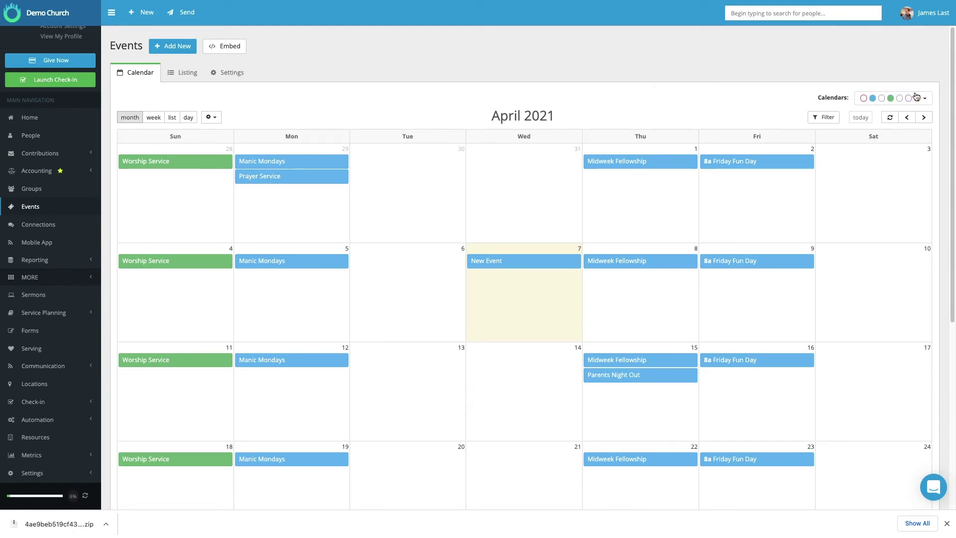
{"action": "left_click", "coordinate": [926, 100]}
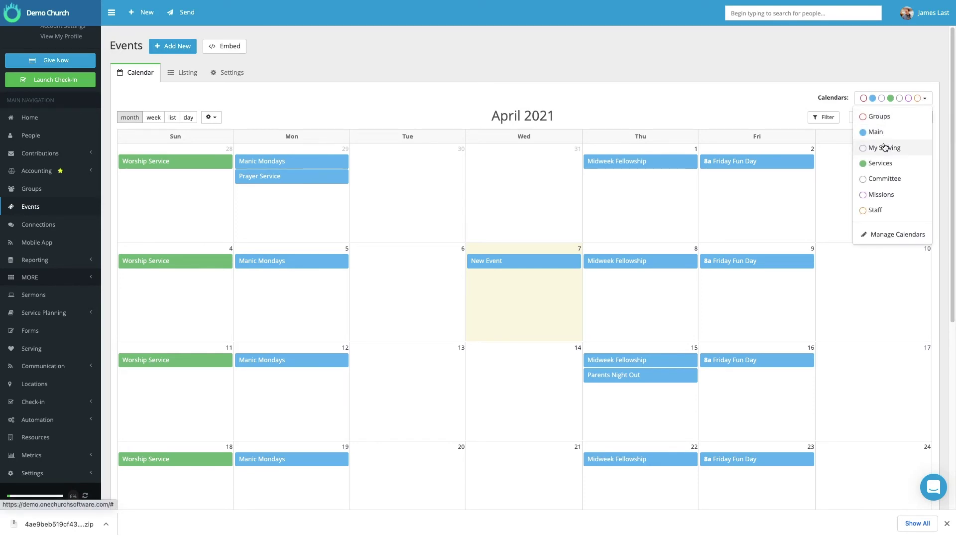
{"action": "left_click", "coordinate": [864, 118]}
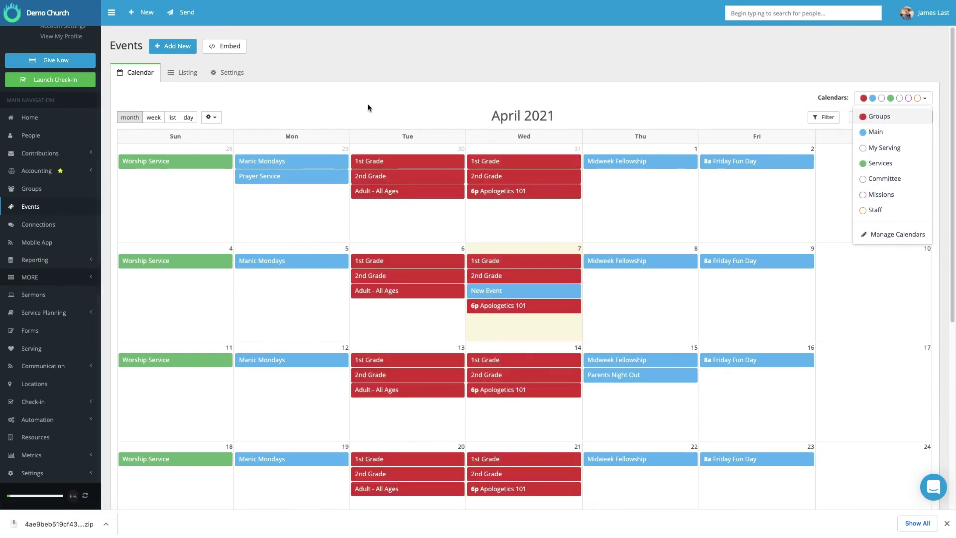
{"action": "left_click", "coordinate": [866, 118]}
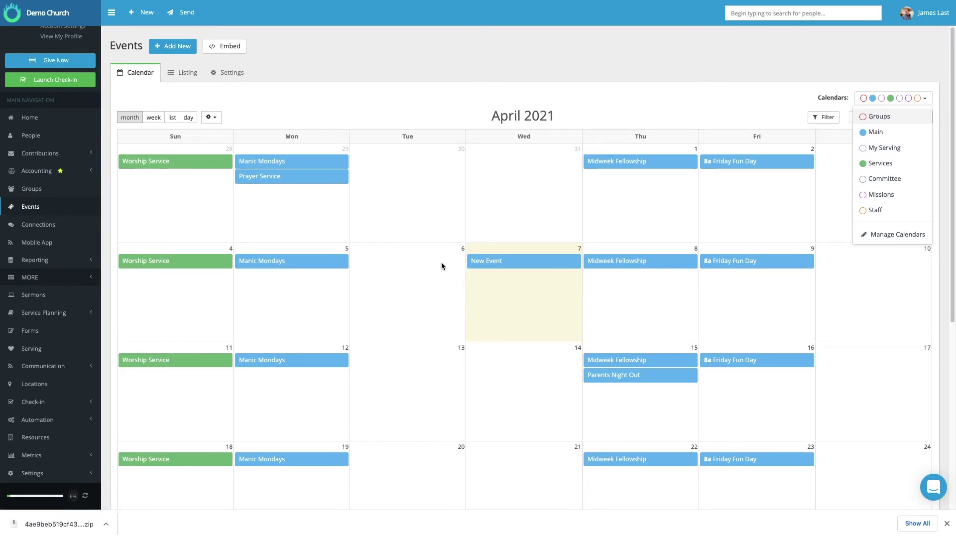
Open calendar management, view the Committee calendar's editable color, name and public setting, and close it without changes
{"action": "left_click", "coordinate": [891, 236]}
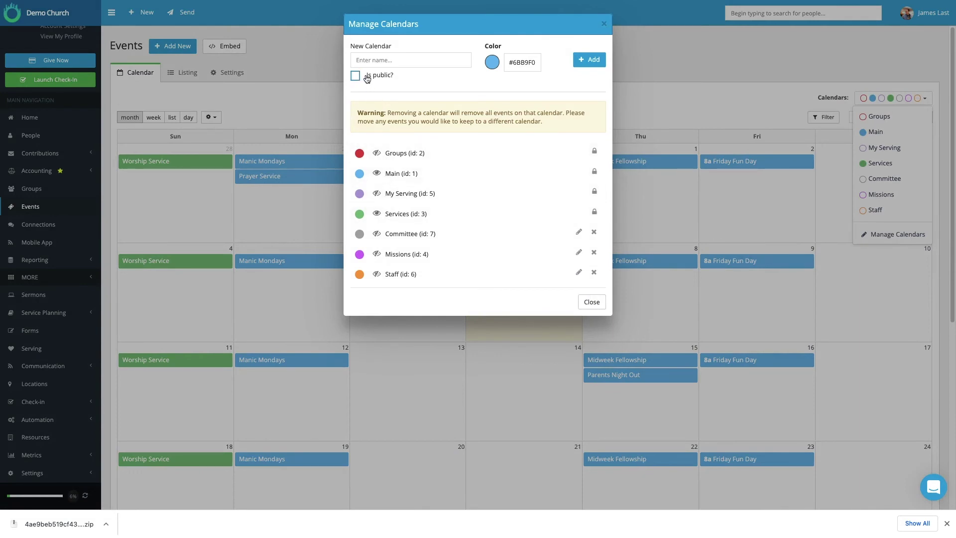
{"action": "left_click", "coordinate": [401, 234]}
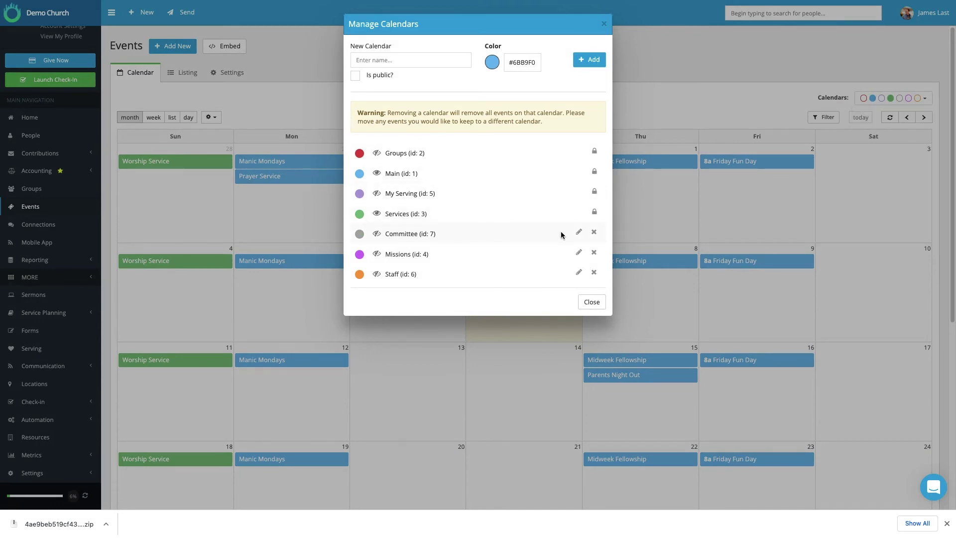
{"action": "left_click", "coordinate": [579, 232]}
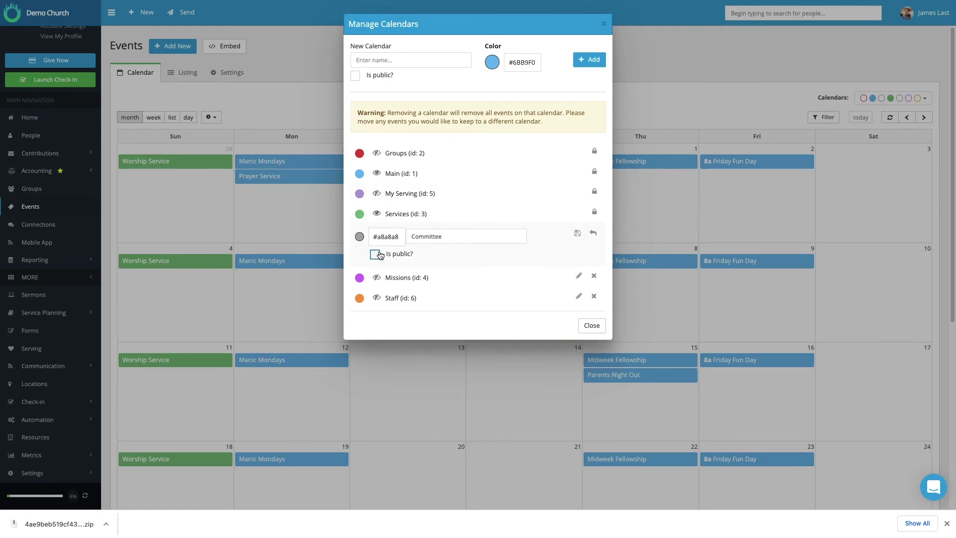
{"action": "left_click", "coordinate": [605, 25]}
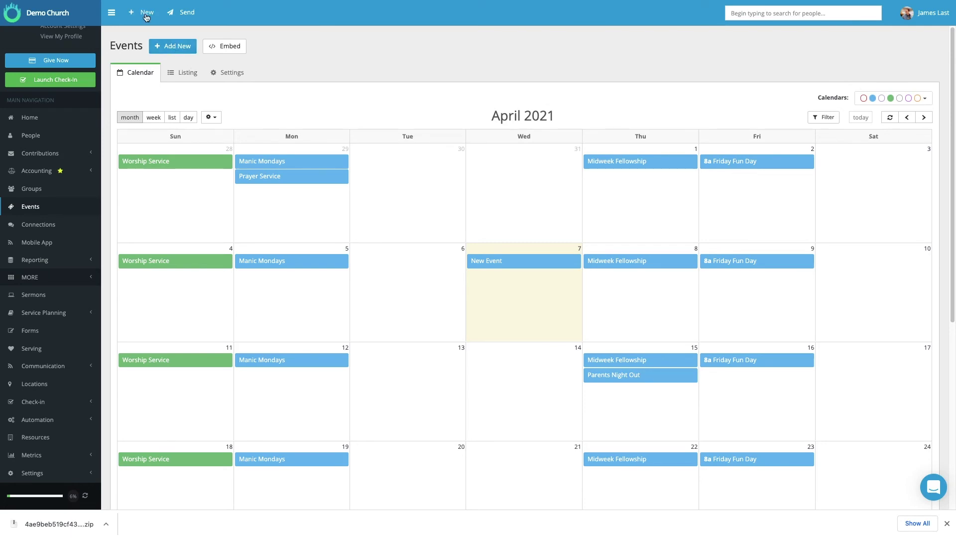
Start a new event on April 14, assign it to the Committee calendar, read the visibility note, and discard the event
{"action": "left_click", "coordinate": [514, 387]}
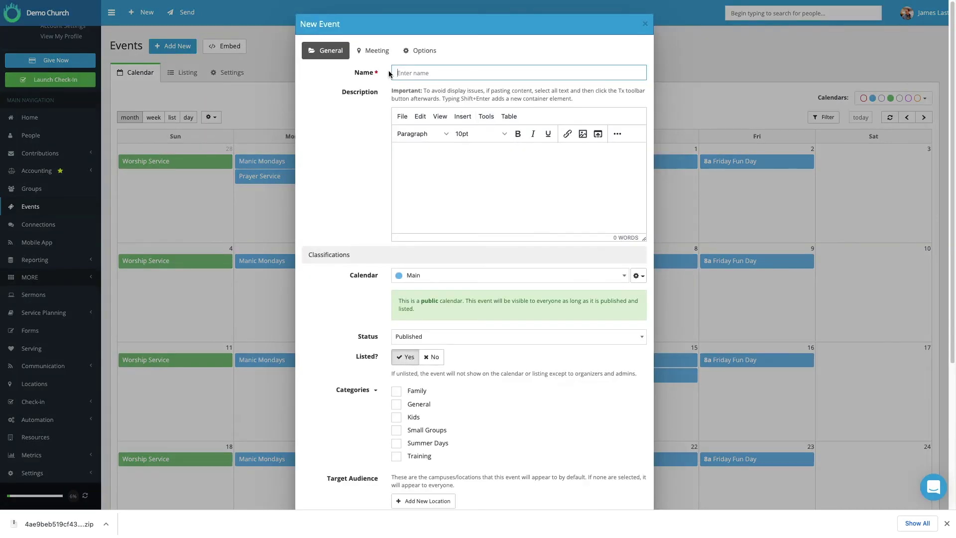
{"action": "left_click", "coordinate": [414, 279]}
{"action": "left_click", "coordinate": [420, 279]}
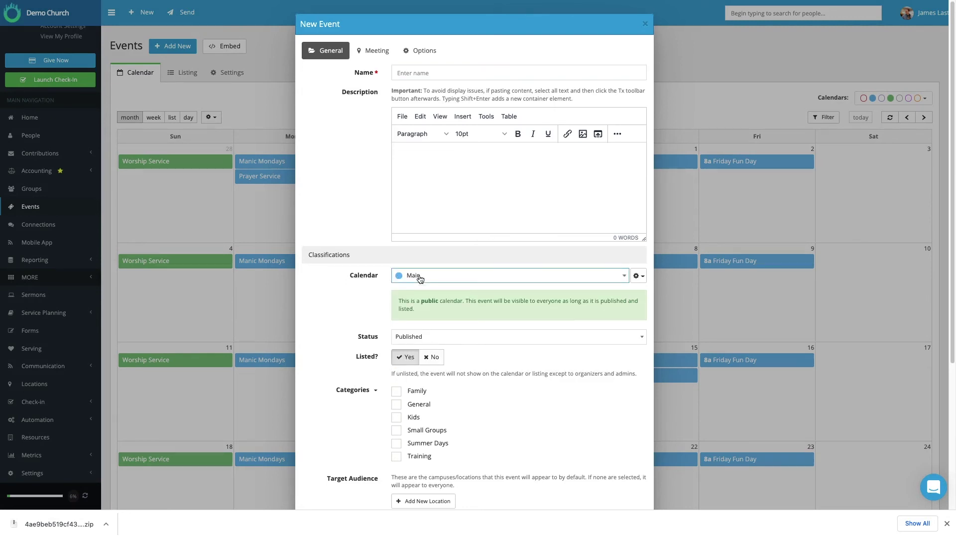
{"action": "left_click", "coordinate": [624, 278]}
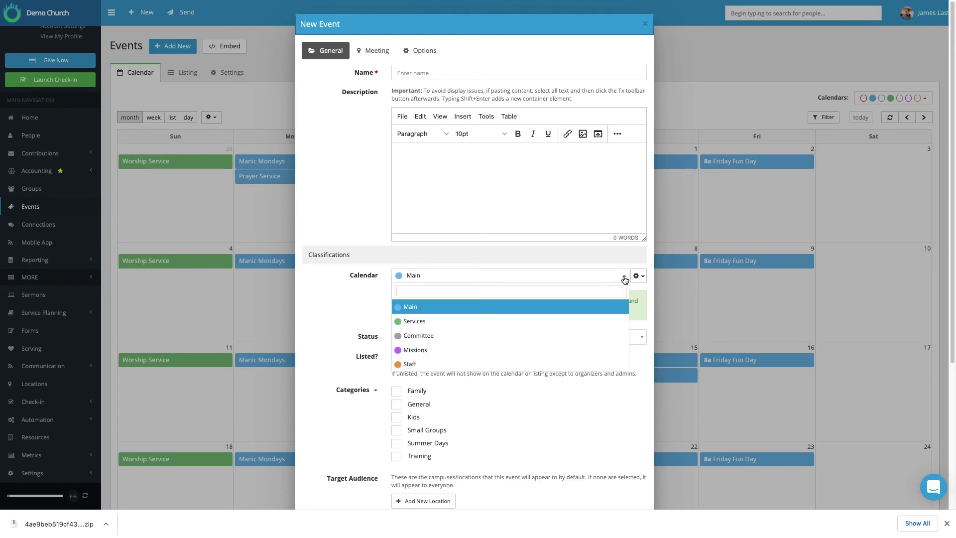
{"action": "left_click", "coordinate": [431, 339]}
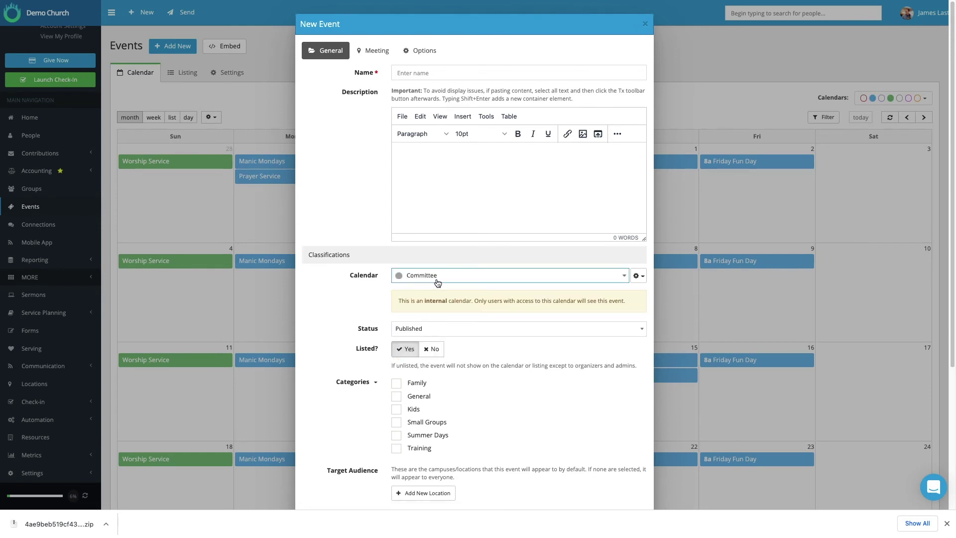
{"action": "left_click_drag", "start_coordinate": [396, 301], "coordinate": [474, 301]}
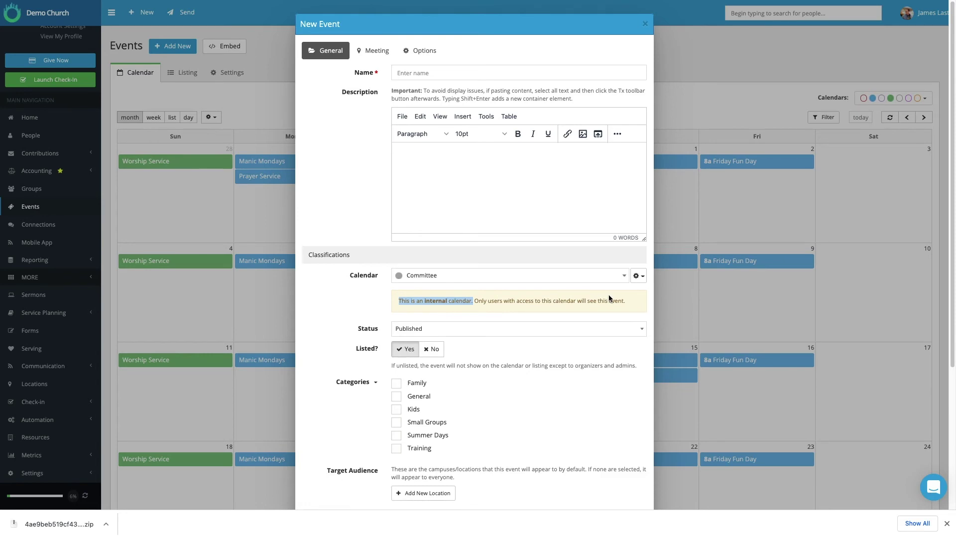
{"action": "left_click", "coordinate": [442, 299]}
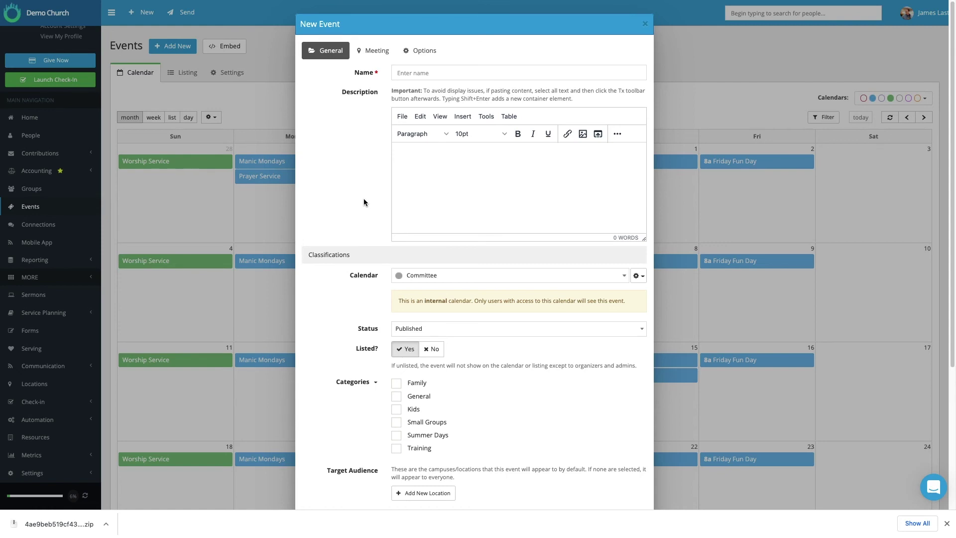
{"action": "left_click", "coordinate": [645, 25]}
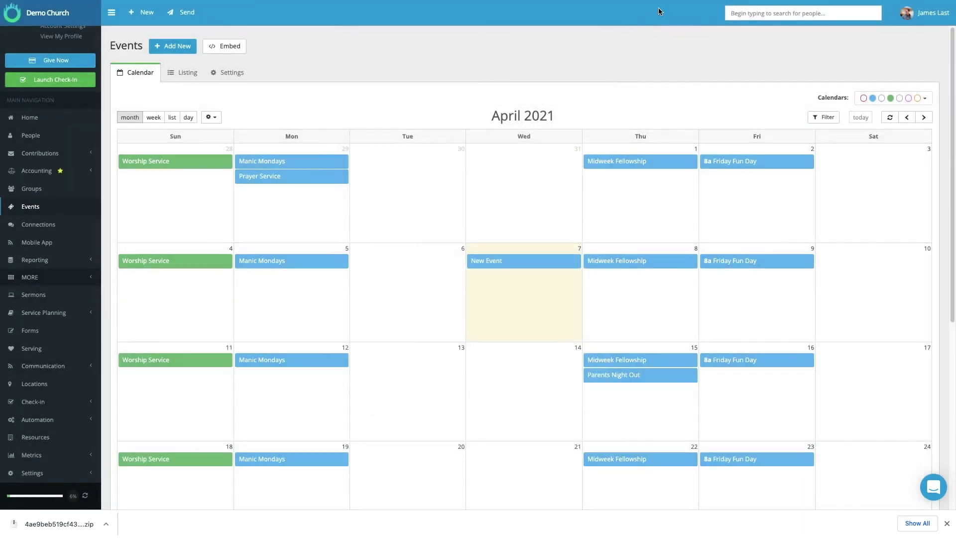
Examine the website embed code and settings for the event listing and for the calendar
{"action": "left_click", "coordinate": [234, 50]}
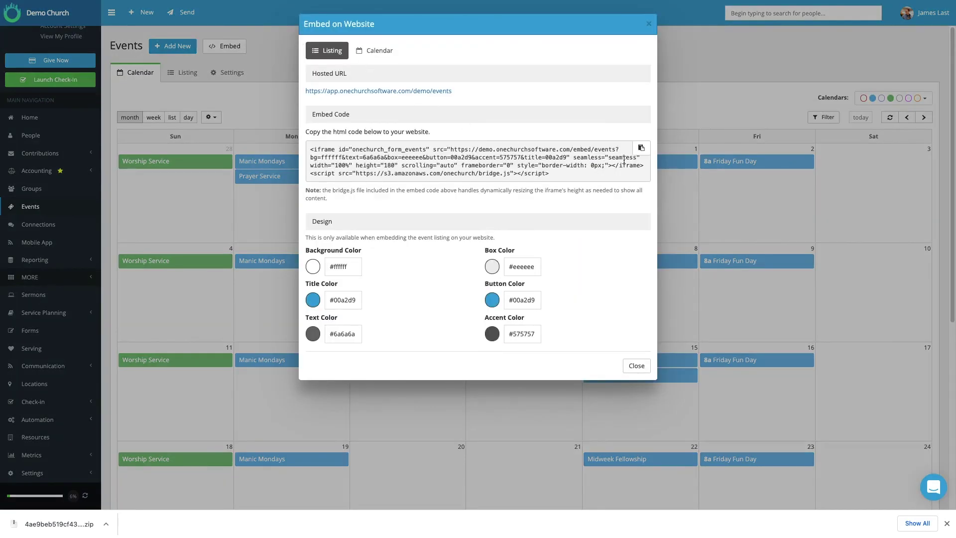
{"action": "left_click_drag", "start_coordinate": [554, 177], "coordinate": [309, 149]}
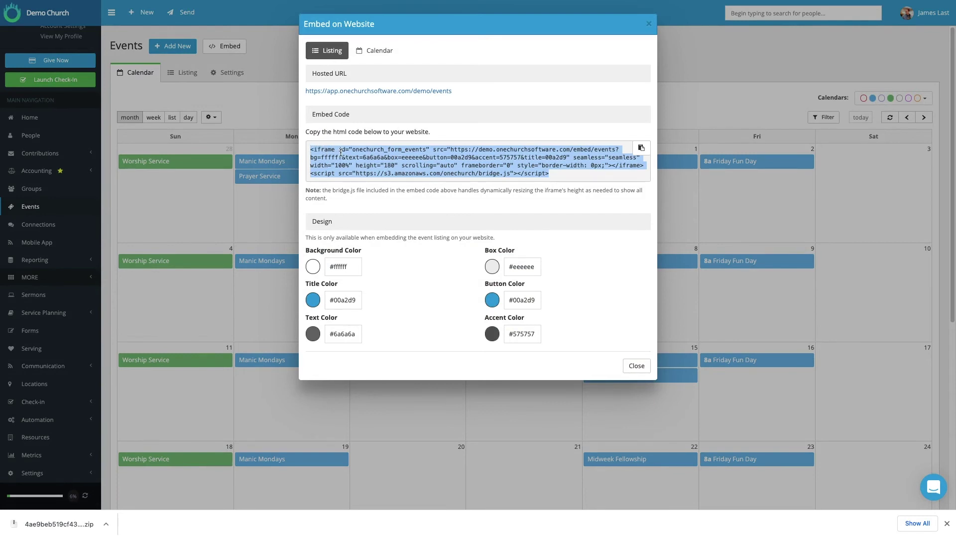
{"action": "left_click", "coordinate": [481, 94]}
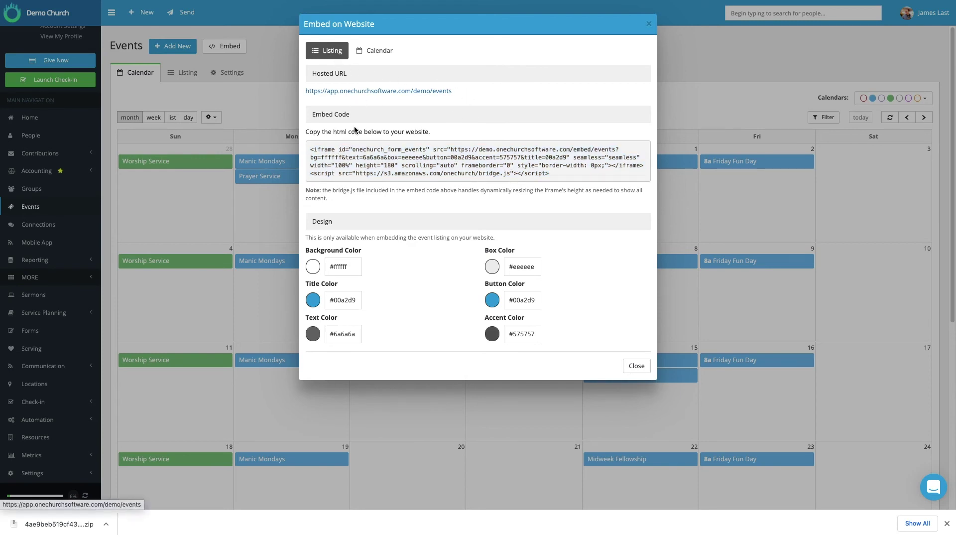
{"action": "left_click", "coordinate": [378, 51]}
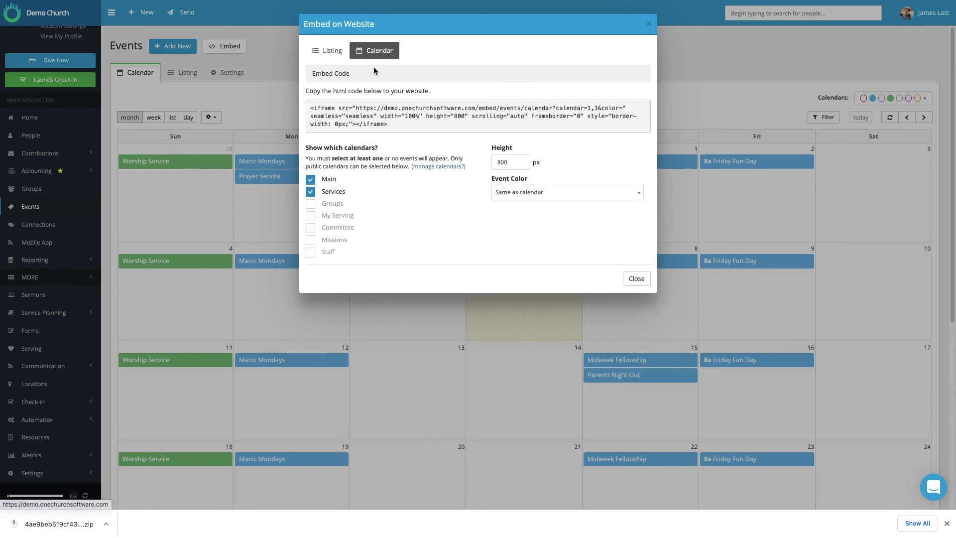
{"action": "left_click", "coordinate": [648, 23]}
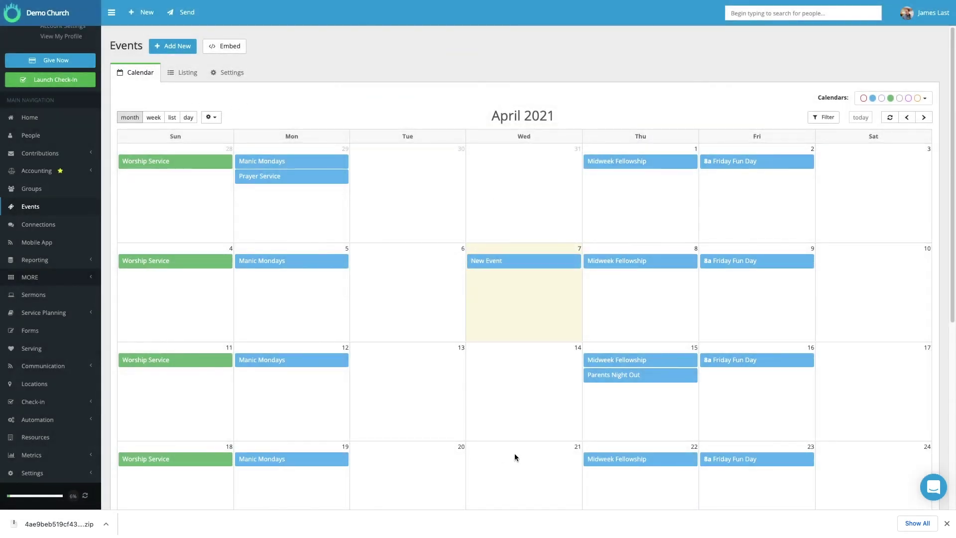
Exclude the Main calendar from the website calendar embed code, keeping only Services selected
{"action": "left_click", "coordinate": [231, 48]}
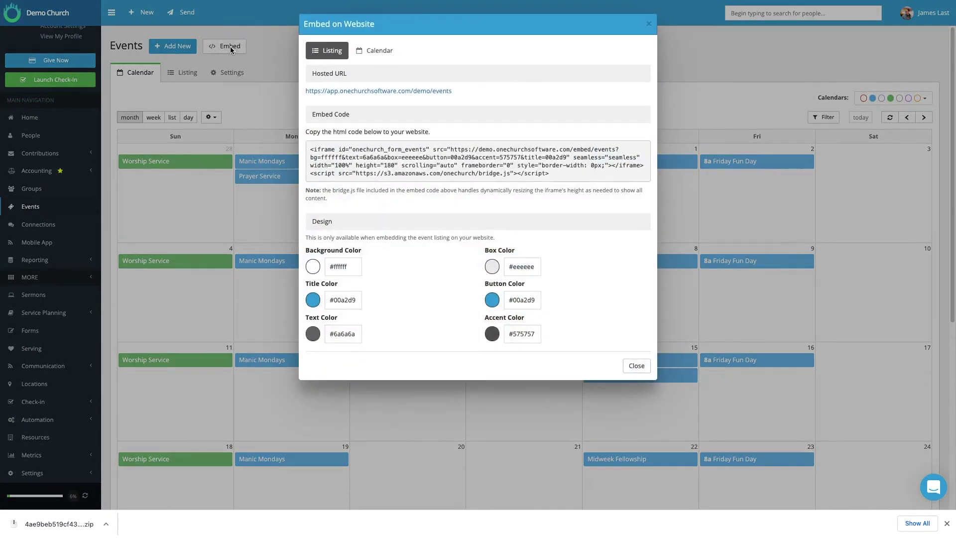
{"action": "left_click", "coordinate": [377, 50]}
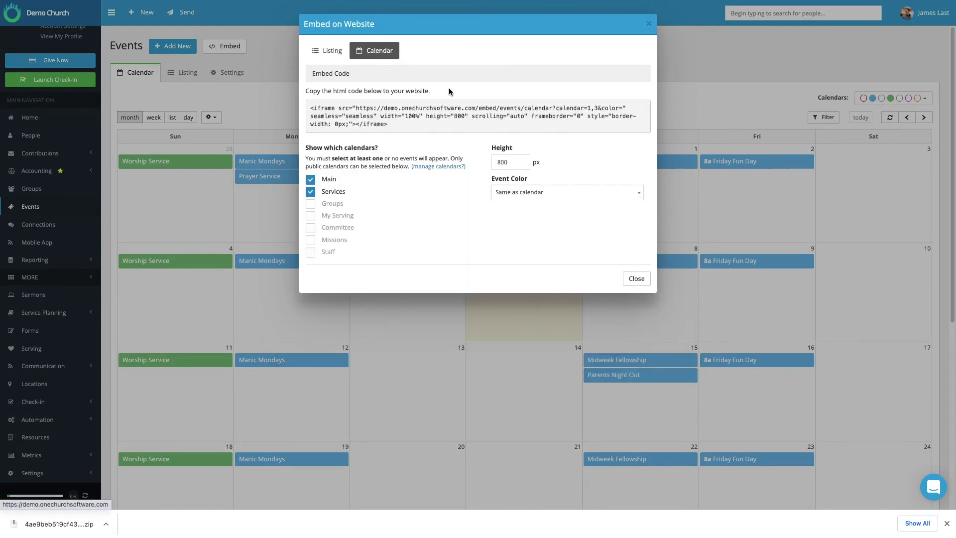
{"action": "left_click_drag", "start_coordinate": [388, 124], "coordinate": [309, 107]}
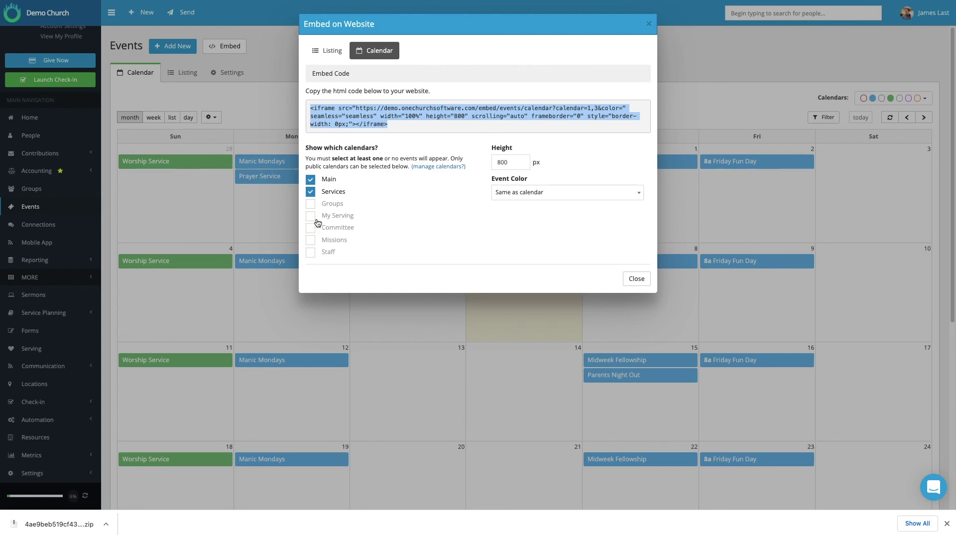
{"action": "left_click", "coordinate": [312, 181]}
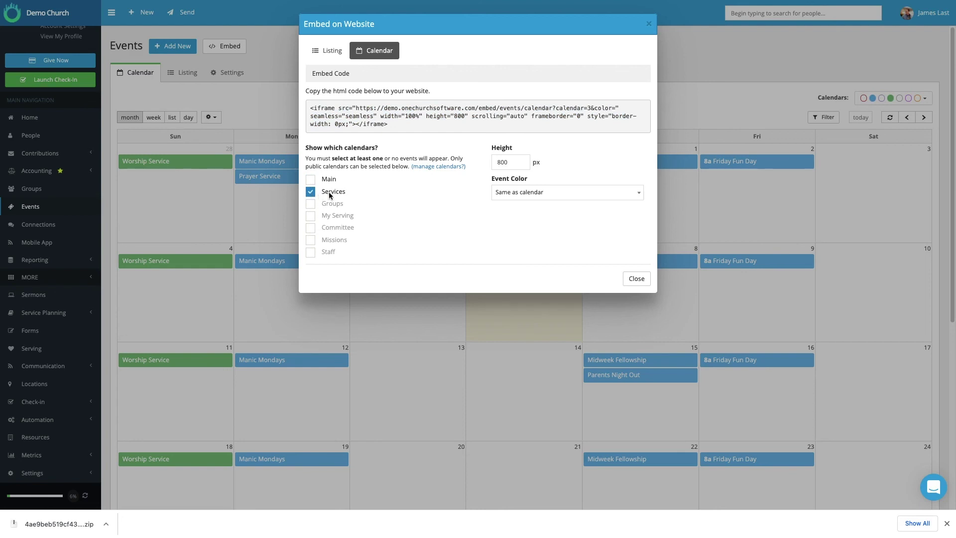
Select the full website embed code for the calendar and for the event listing
{"action": "left_click_drag", "start_coordinate": [393, 126], "coordinate": [336, 106]}
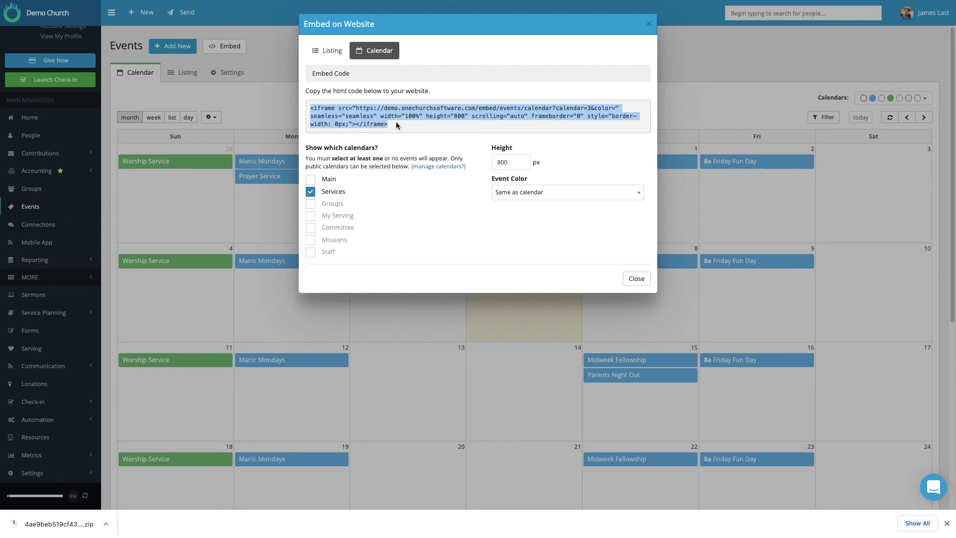
{"action": "left_click", "coordinate": [333, 52]}
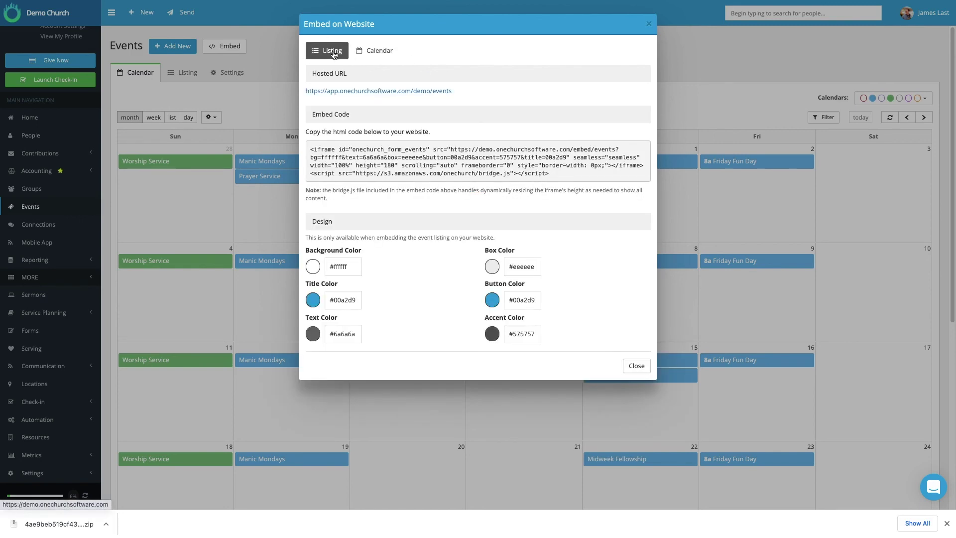
{"action": "left_click_drag", "start_coordinate": [550, 174], "coordinate": [309, 149]}
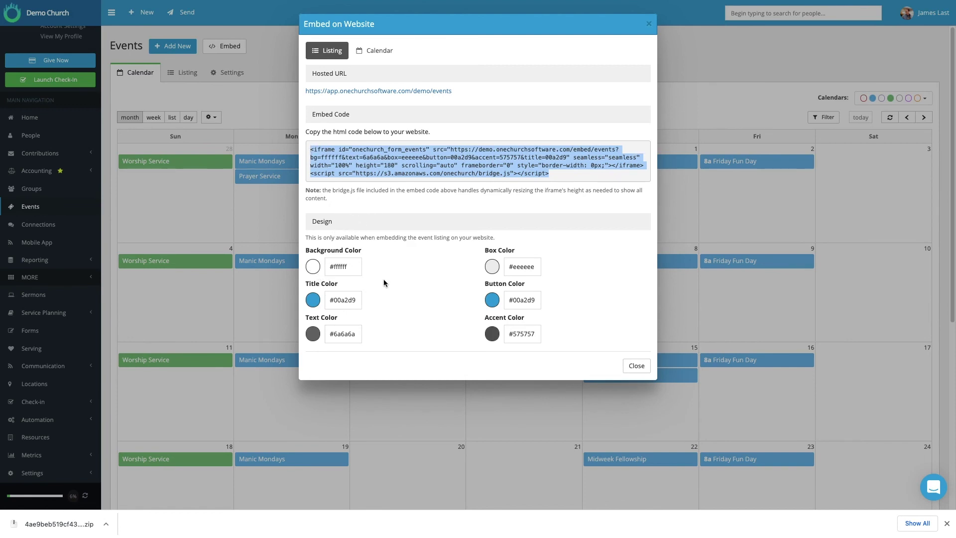
Browse the hosted public events page, view the Midweek Fellowship event's details and try its registration option
{"action": "left_click", "coordinate": [404, 196]}
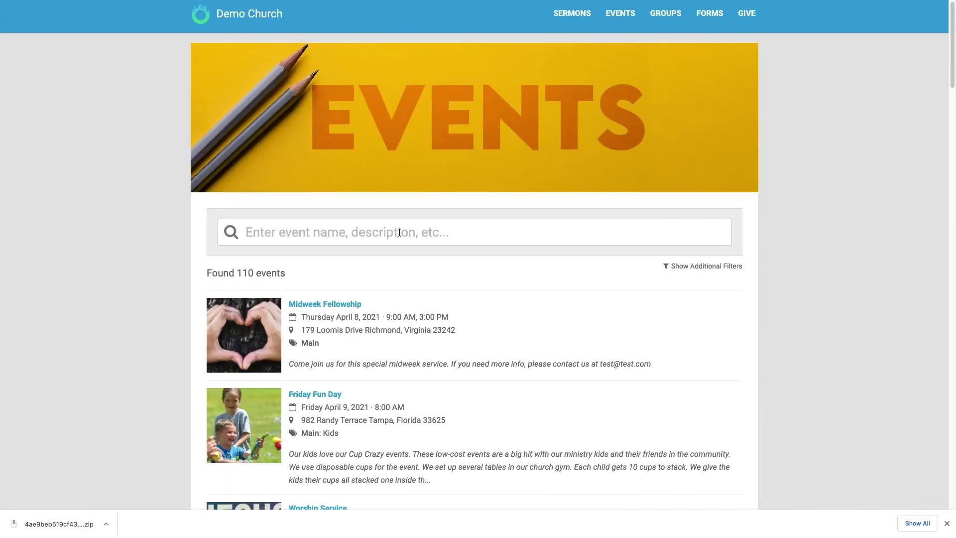
{"action": "scroll", "coordinate": [400, 233], "scroll_direction": "down", "scroll_amount": 2}
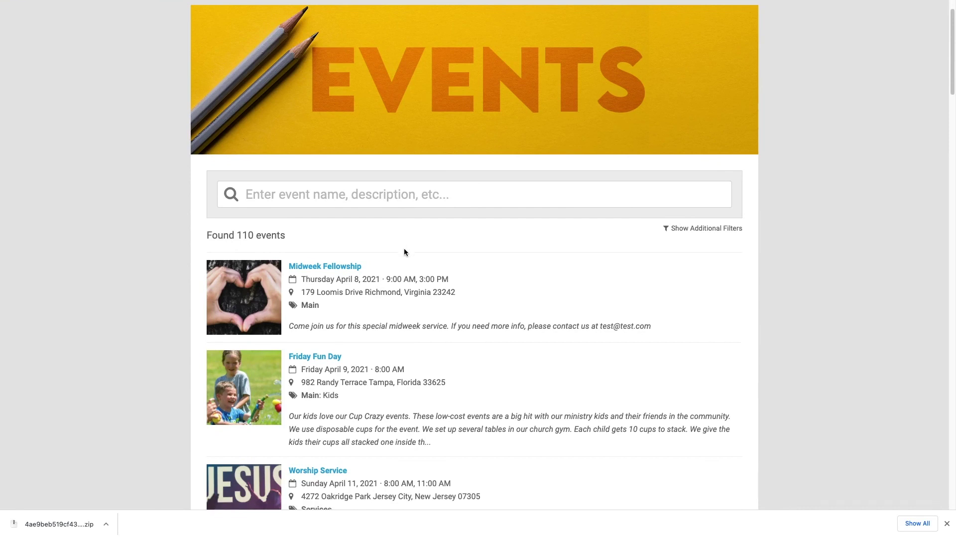
{"action": "scroll", "coordinate": [411, 268], "scroll_direction": "down", "scroll_amount": 1}
{"action": "scroll", "coordinate": [412, 267], "scroll_direction": "up", "scroll_amount": 1}
{"action": "scroll", "coordinate": [401, 259], "scroll_direction": "up", "scroll_amount": 1}
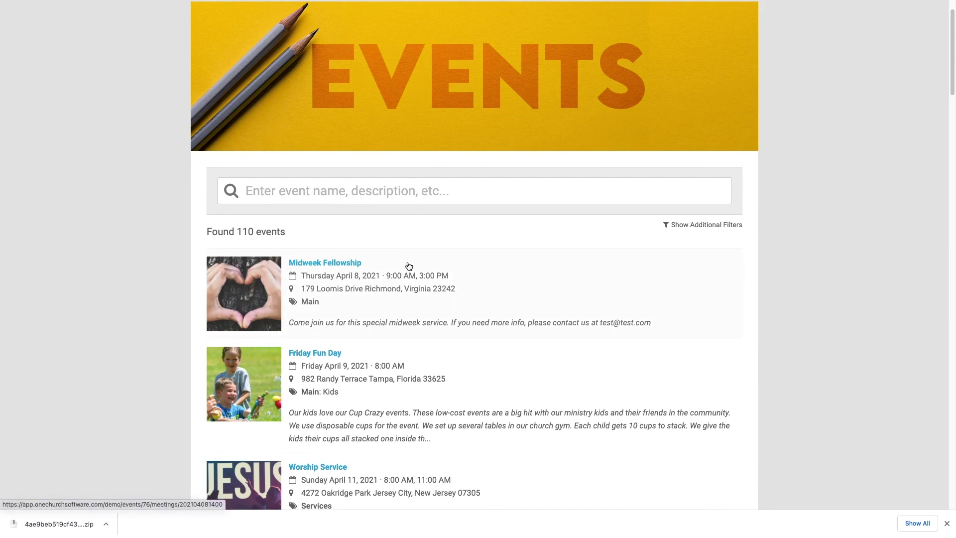
{"action": "left_click", "coordinate": [408, 266]}
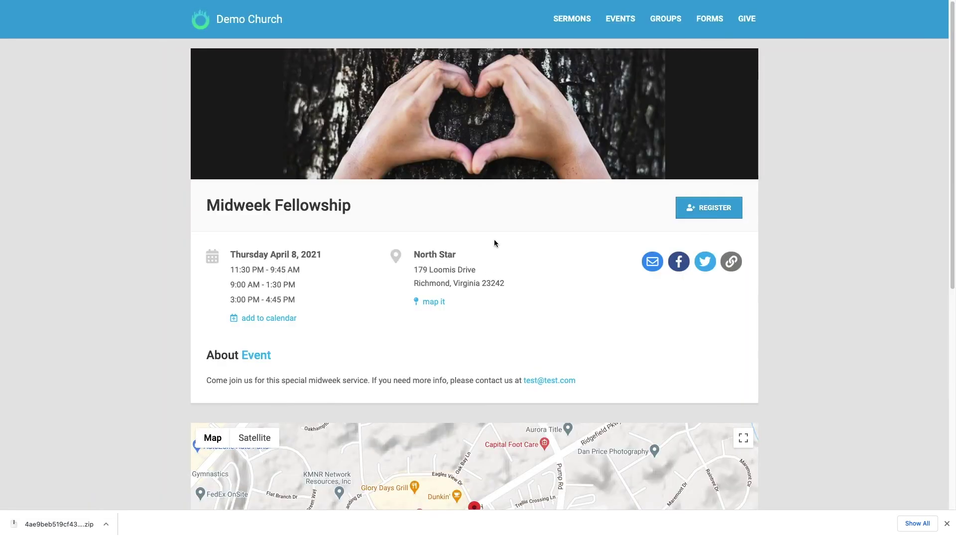
{"action": "left_click", "coordinate": [710, 214]}
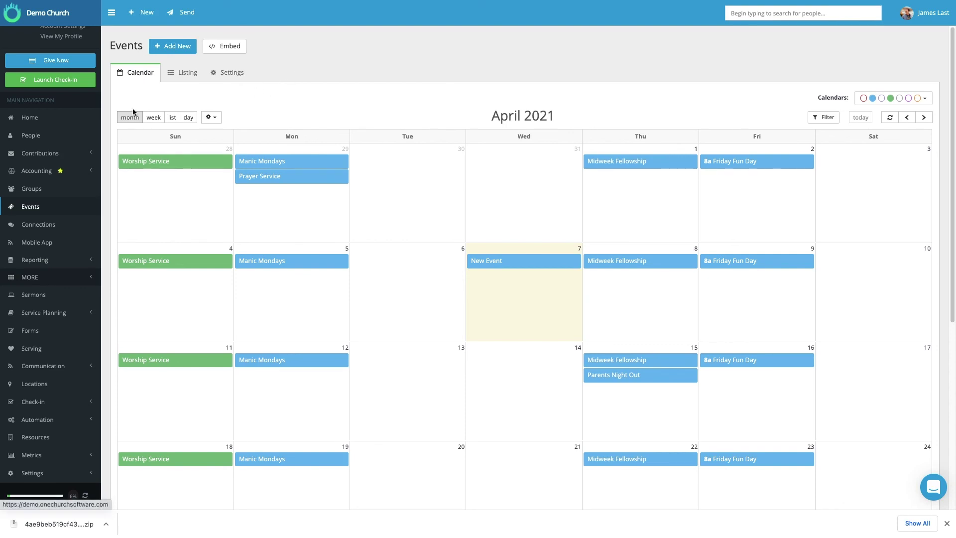
View the list of all events and the hosted listing image settings, and return to the month calendar
{"action": "left_click", "coordinate": [187, 72]}
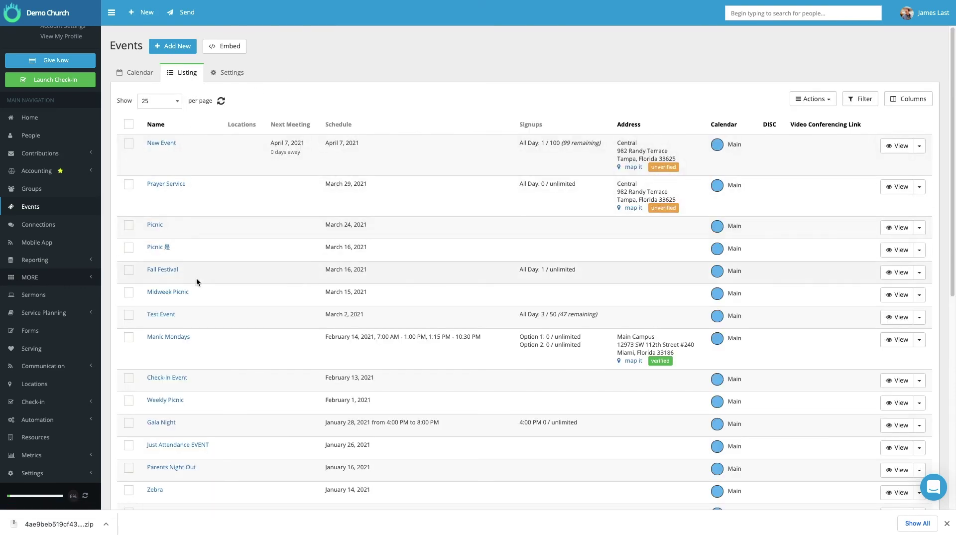
{"action": "left_click", "coordinate": [234, 75]}
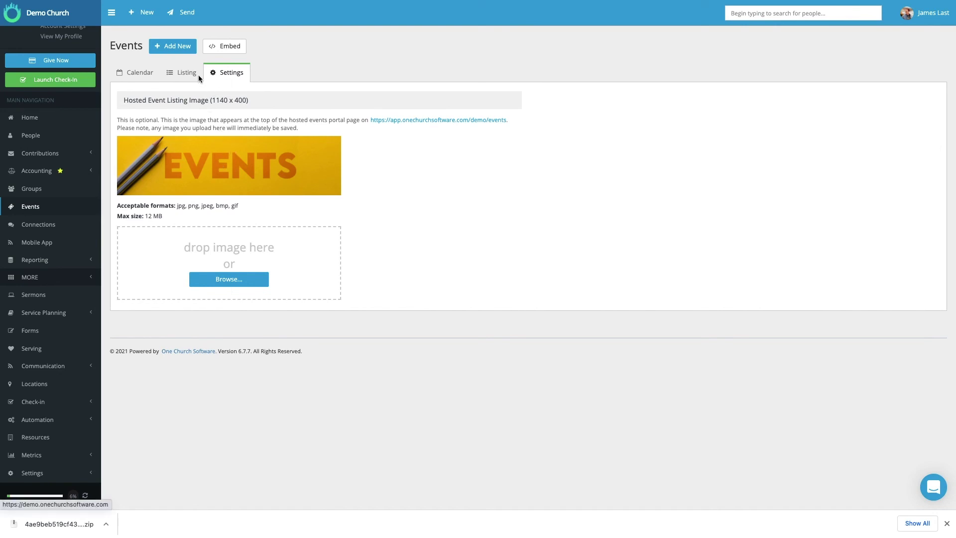
{"action": "left_click", "coordinate": [139, 73]}
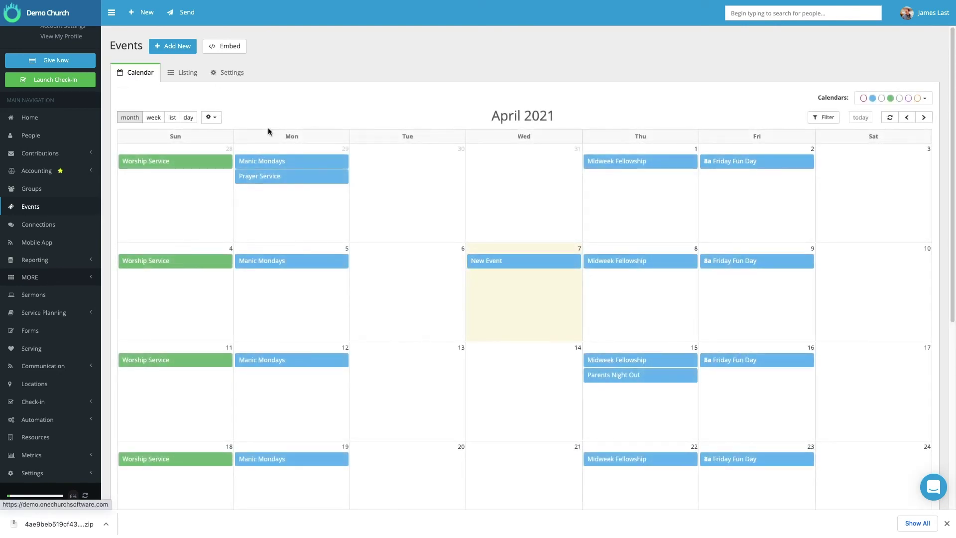
View the feed addresses for integrating the calendars with external calendar apps, and close them
{"action": "scroll", "coordinate": [249, 191], "scroll_direction": "down", "scroll_amount": 4}
{"action": "scroll", "coordinate": [246, 199], "scroll_direction": "down", "scroll_amount": 2}
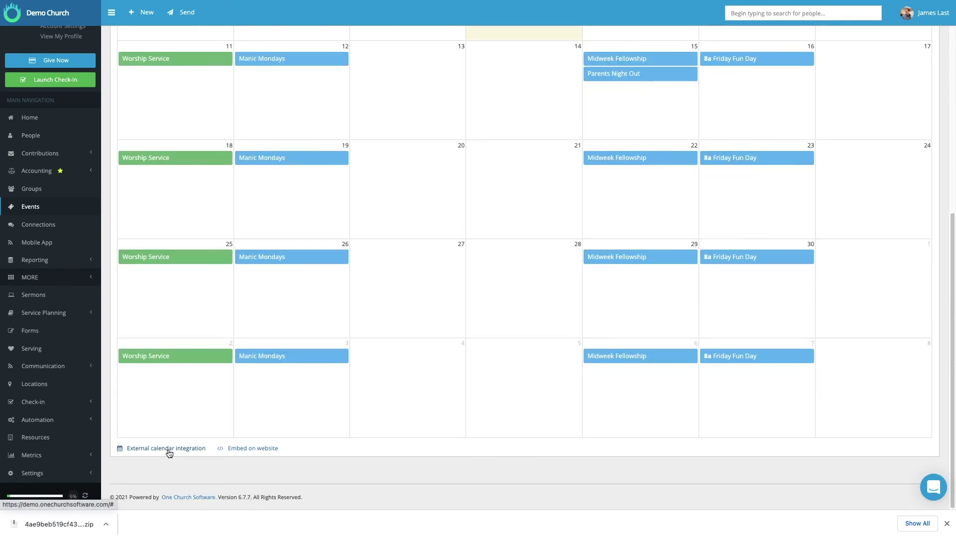
{"action": "left_click", "coordinate": [168, 449]}
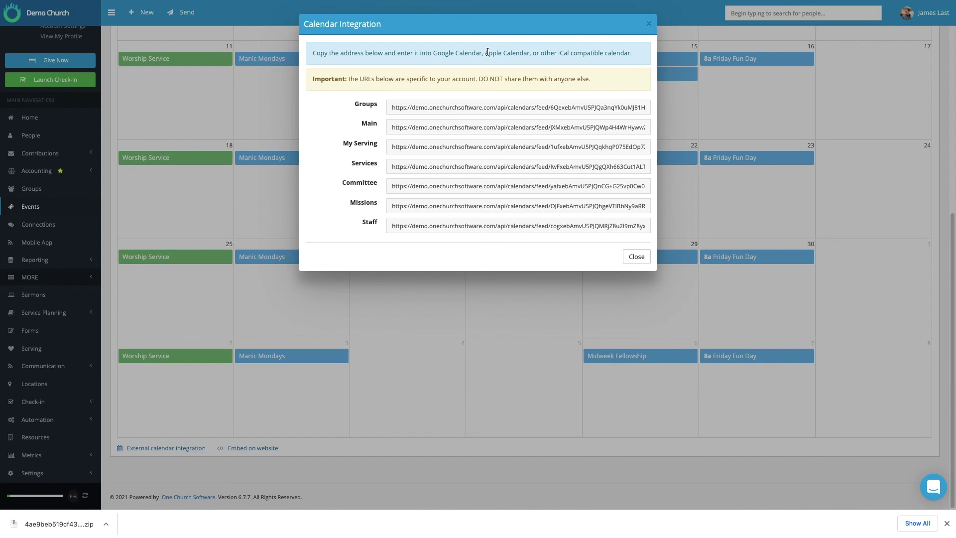
{"action": "left_click", "coordinate": [636, 256]}
{"action": "scroll", "coordinate": [637, 246], "scroll_direction": "up", "scroll_amount": 6}
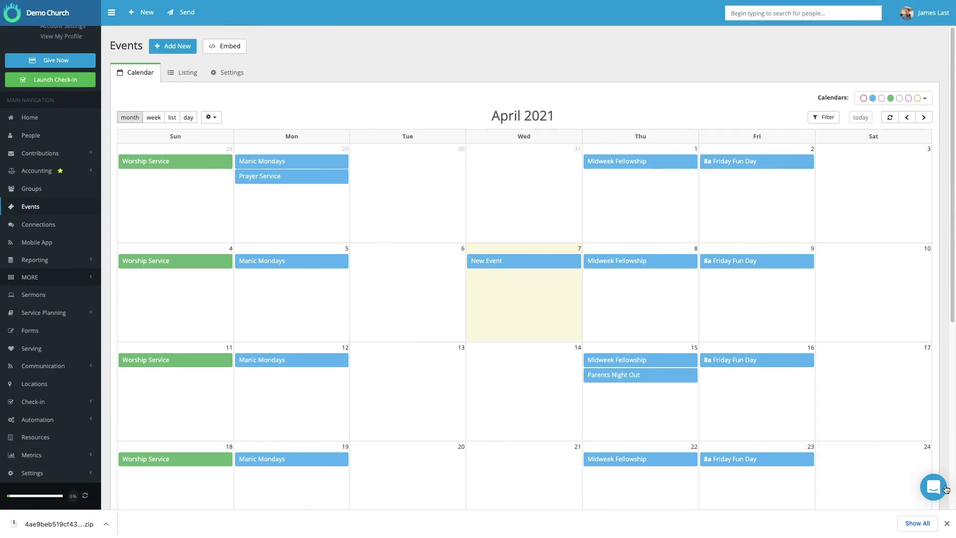
View the support chat, close it, and show the account options with training and help resources
{"action": "left_click", "coordinate": [935, 492]}
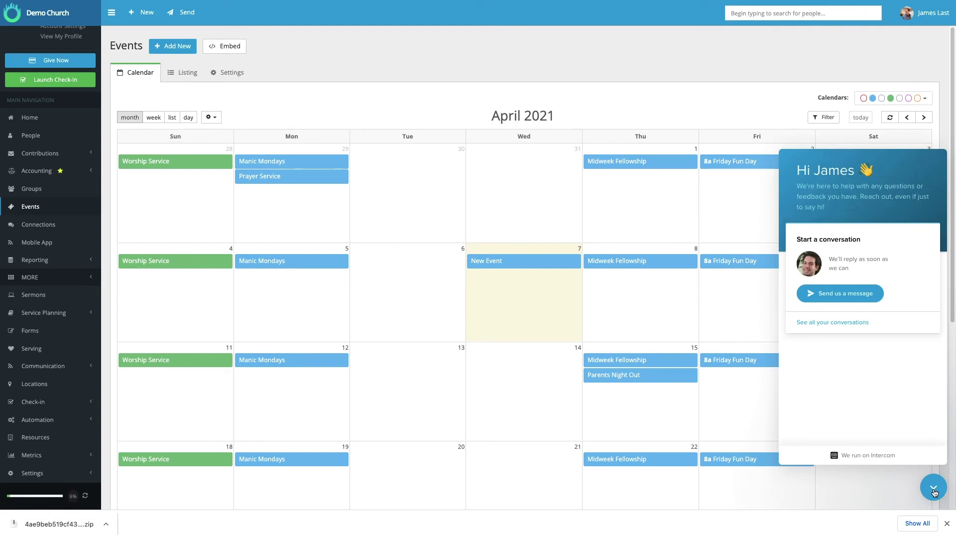
{"action": "left_click", "coordinate": [934, 490]}
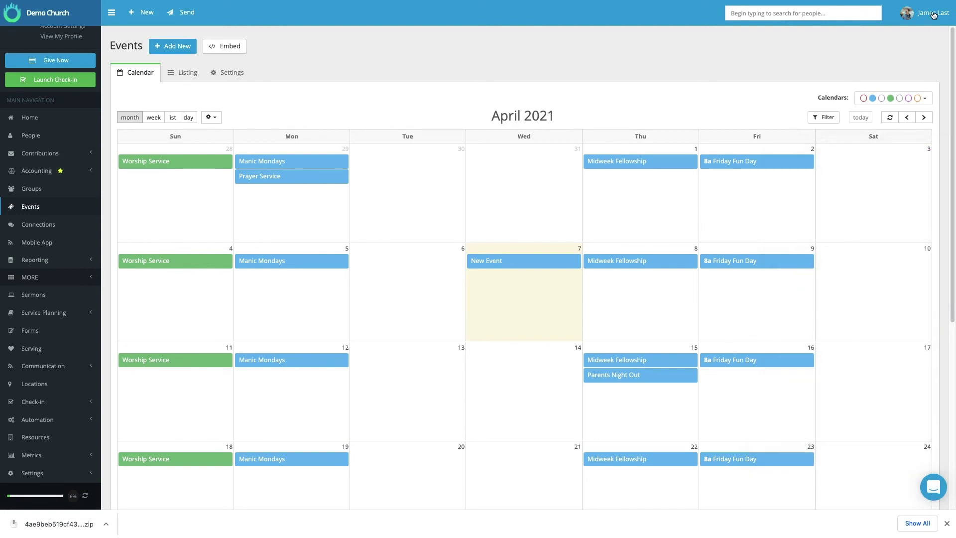
{"action": "left_click", "coordinate": [933, 14]}
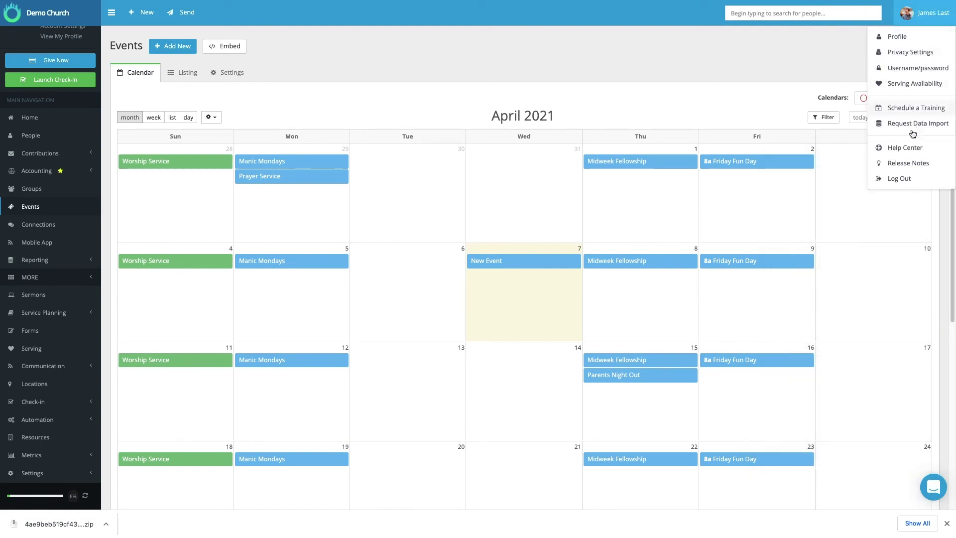